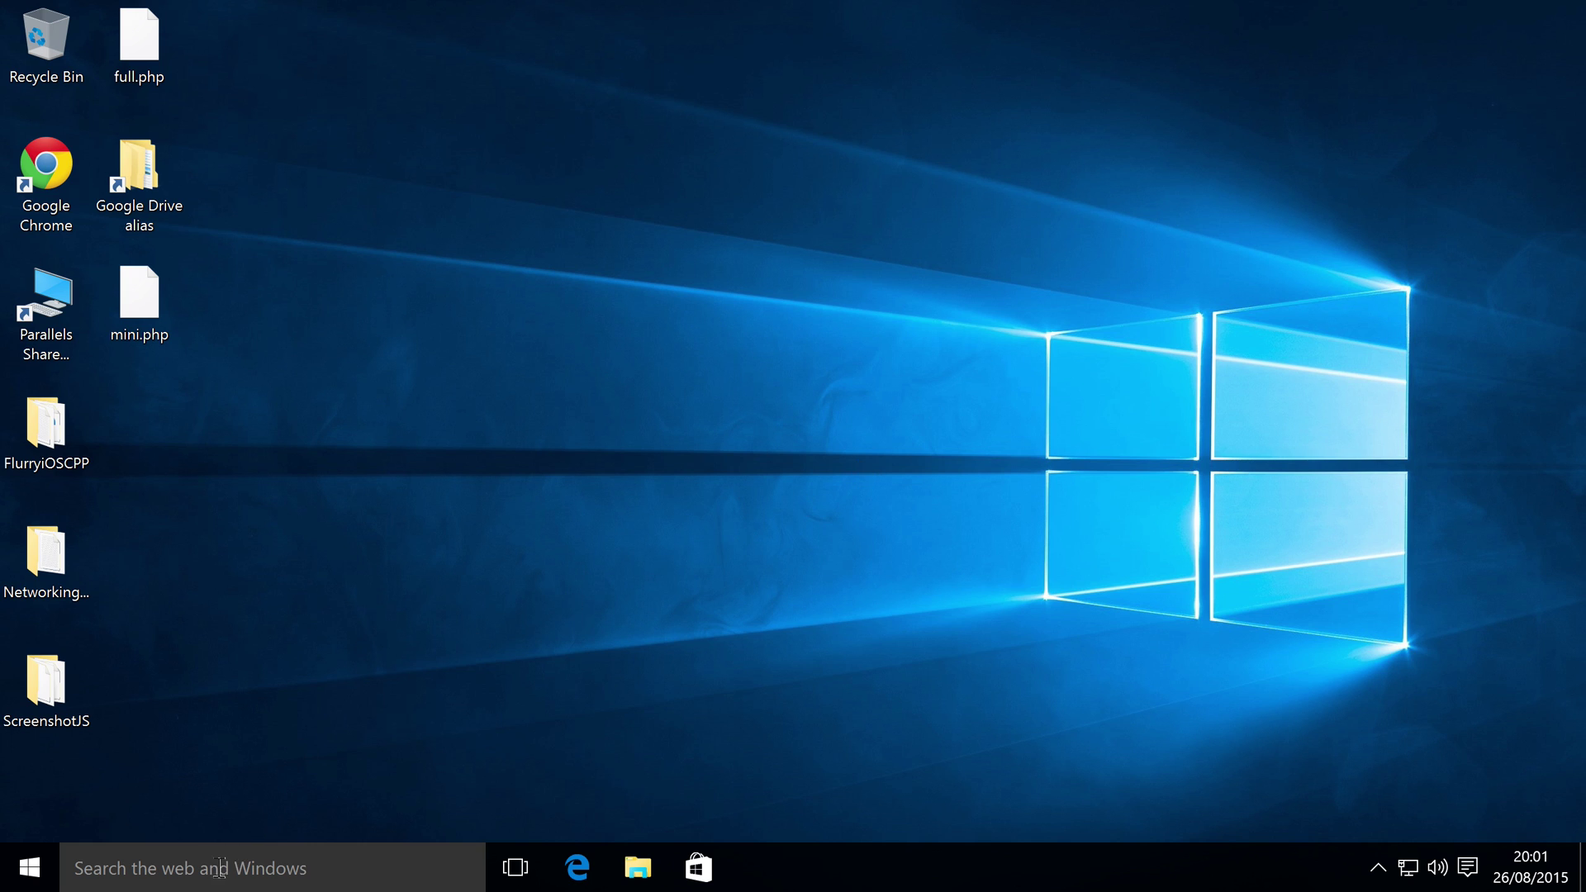
Search 'sign', open Sign-in options, and start adding a picture password
{"action": "type", "text": "sign"}
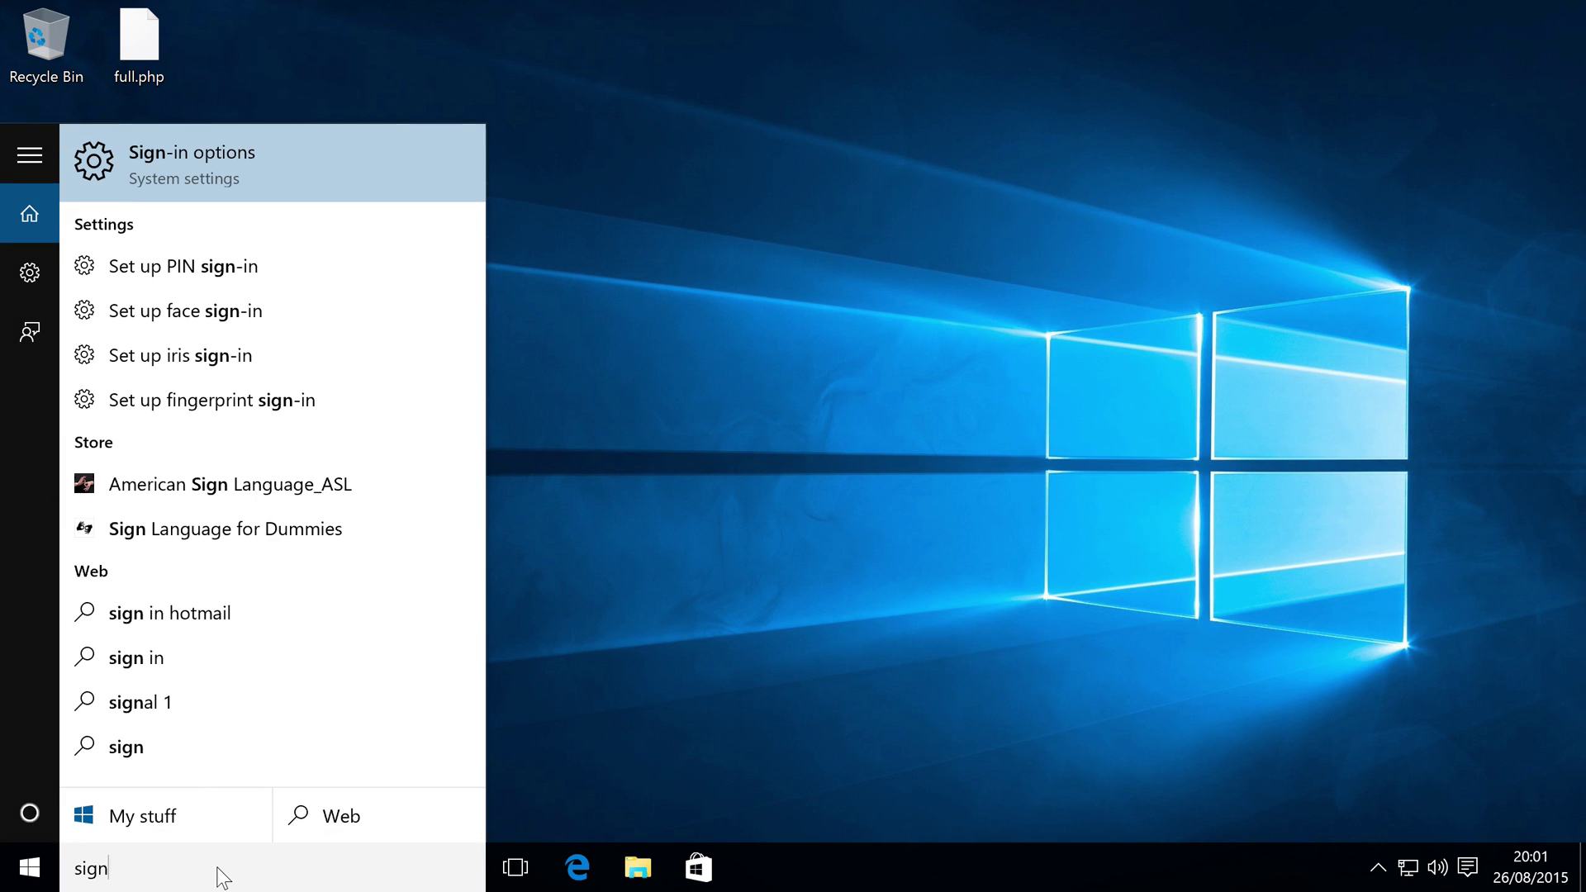
{"action": "left_click", "coordinate": [256, 157]}
{"action": "scroll", "coordinate": [808, 461], "scroll_direction": "down", "scroll_amount": 3}
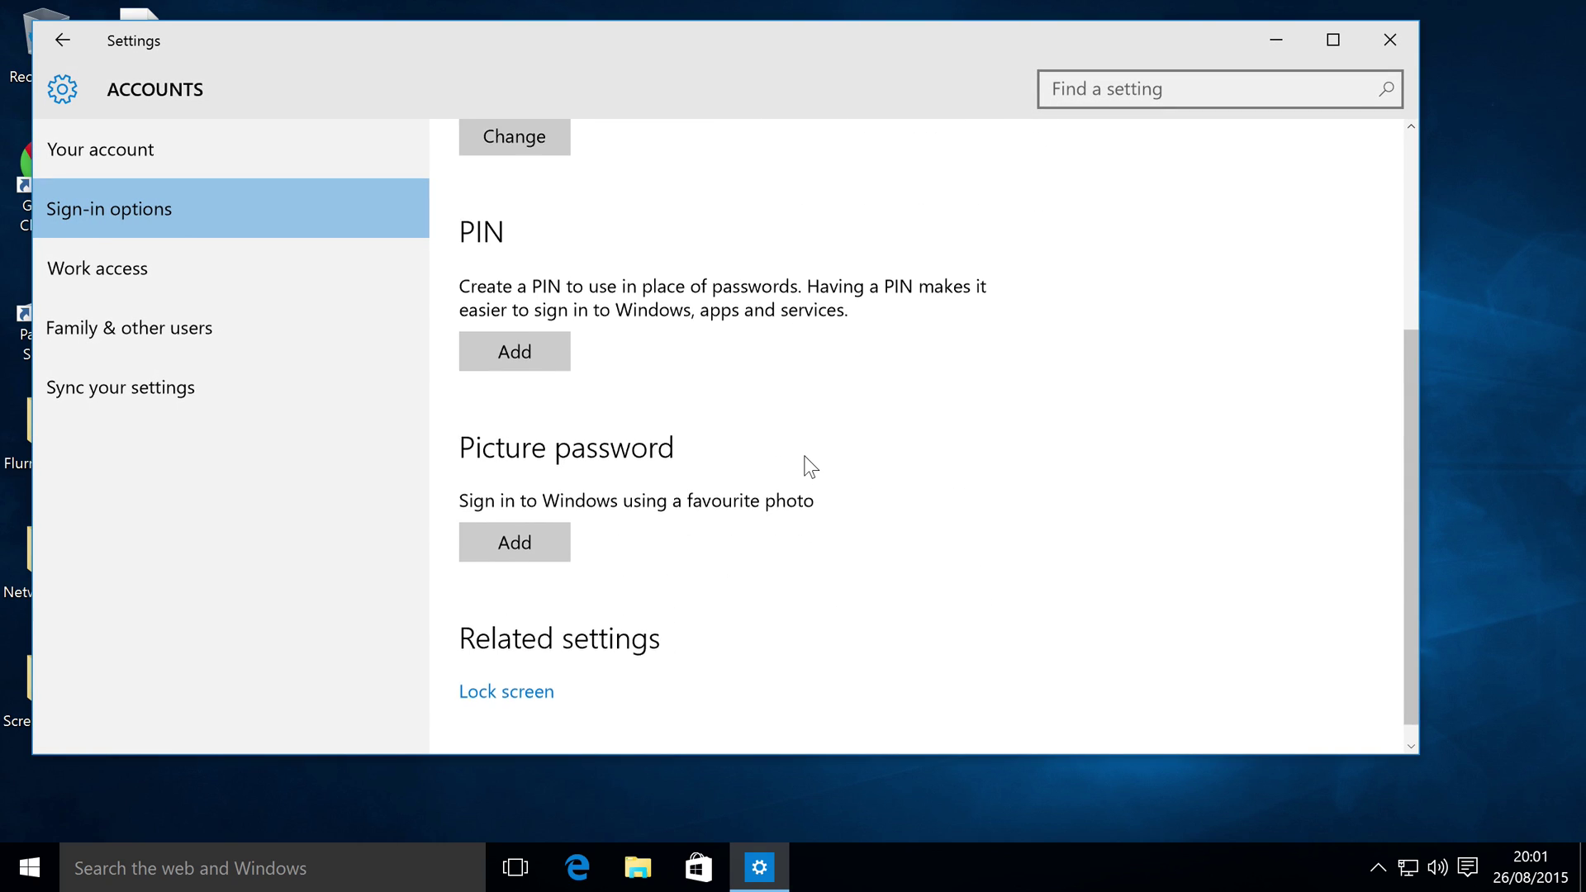
{"action": "scroll", "coordinate": [808, 467], "scroll_direction": "down", "scroll_amount": 1}
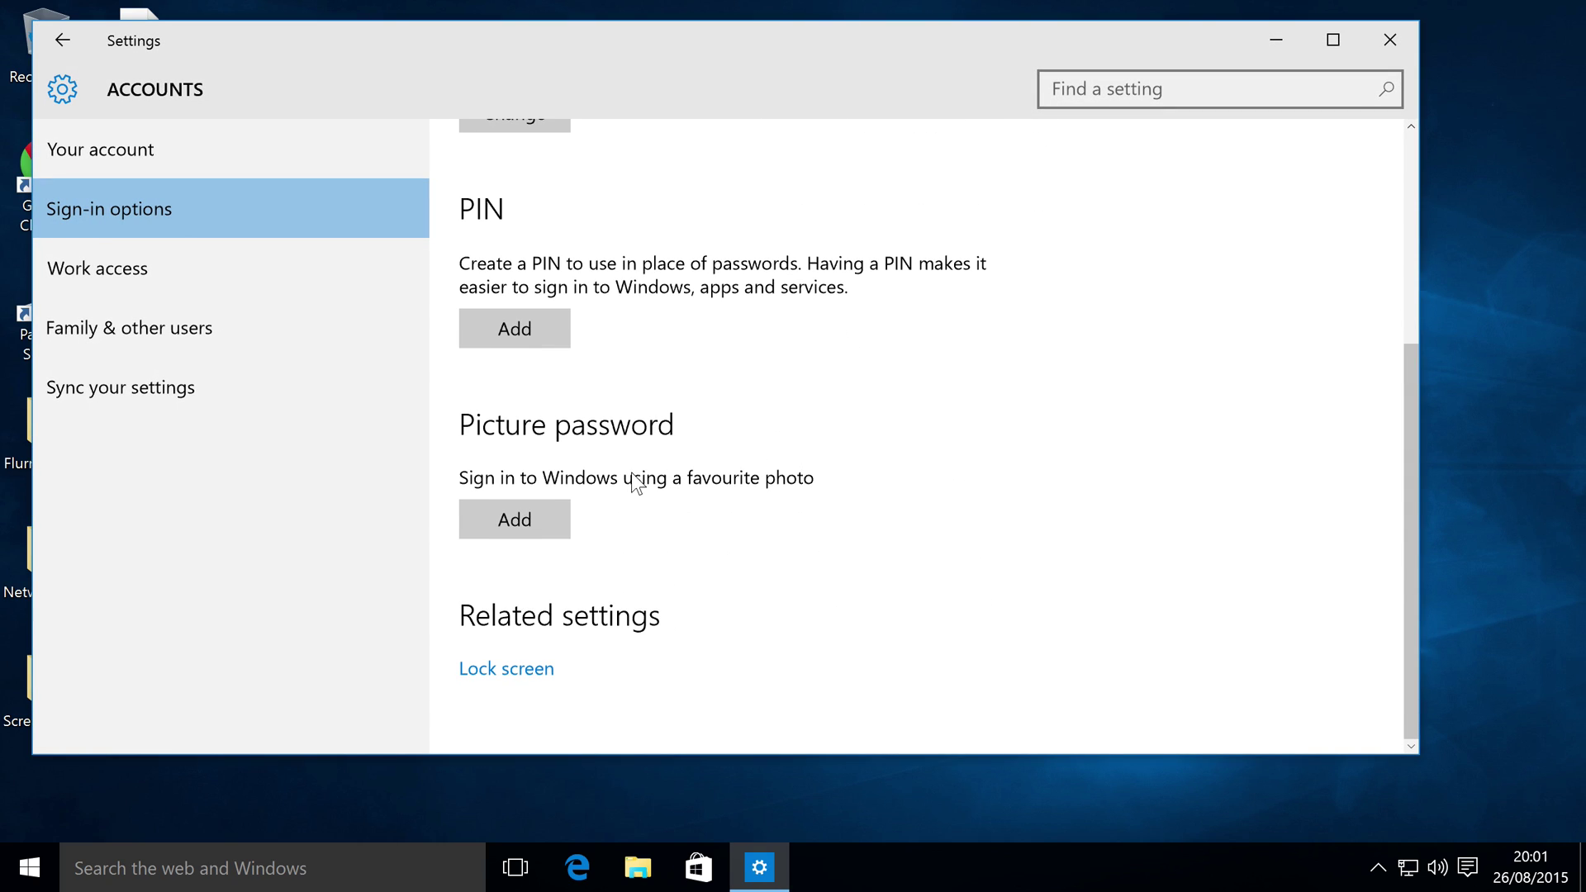
{"action": "left_click", "coordinate": [542, 511]}
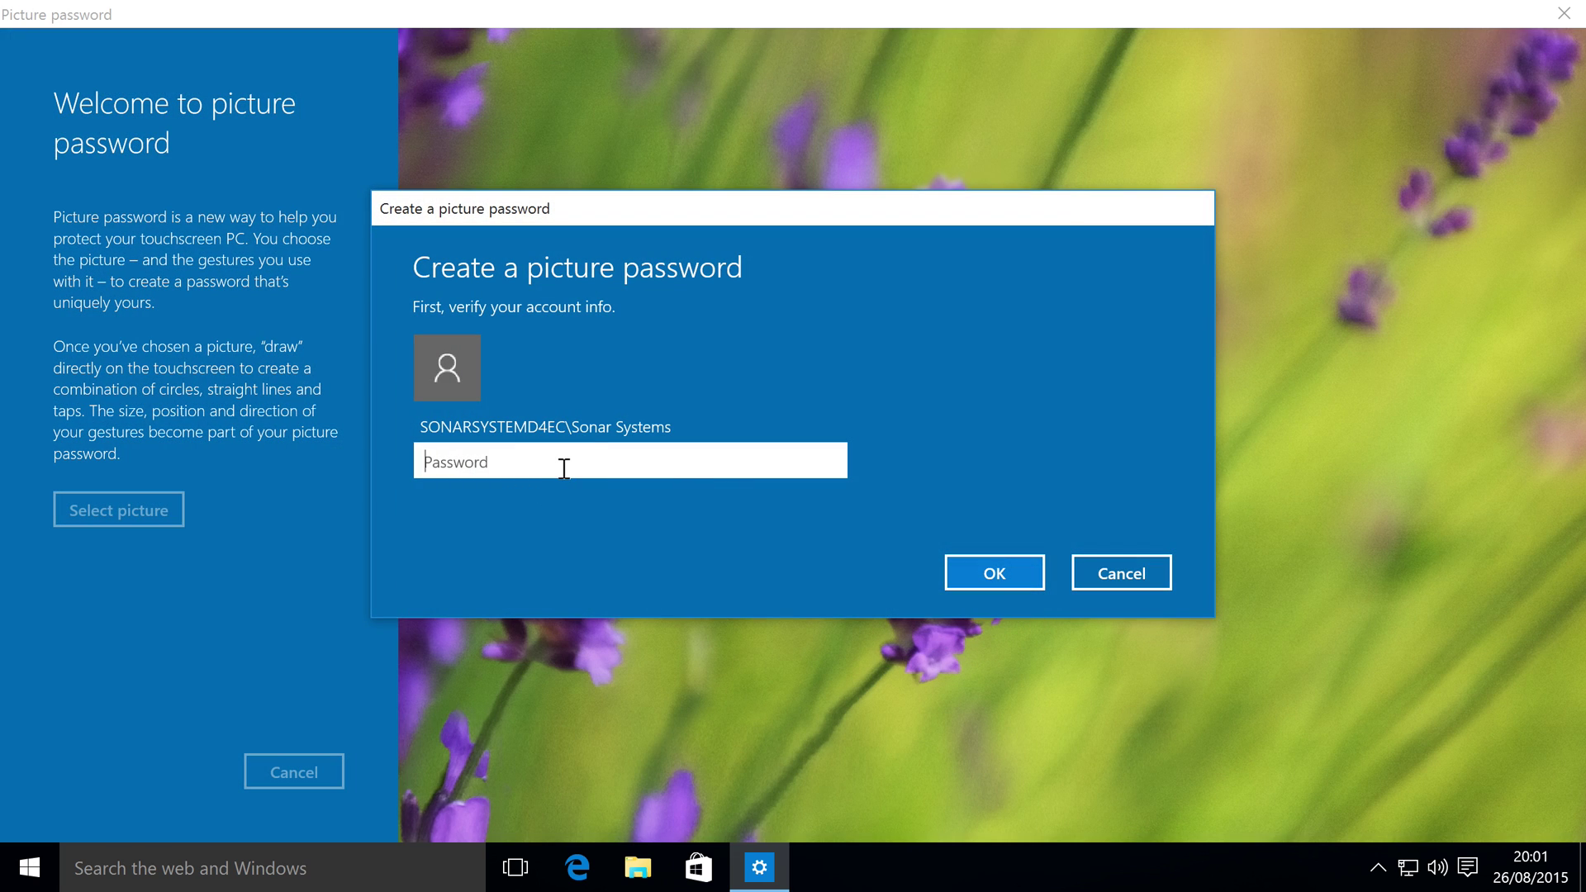
Verify with the account password and choose IMG_0004 from Pictures as the image
{"action": "type", "text": "••••••"}
{"action": "left_click", "coordinate": [955, 569]}
{"action": "left_click", "coordinate": [170, 512]}
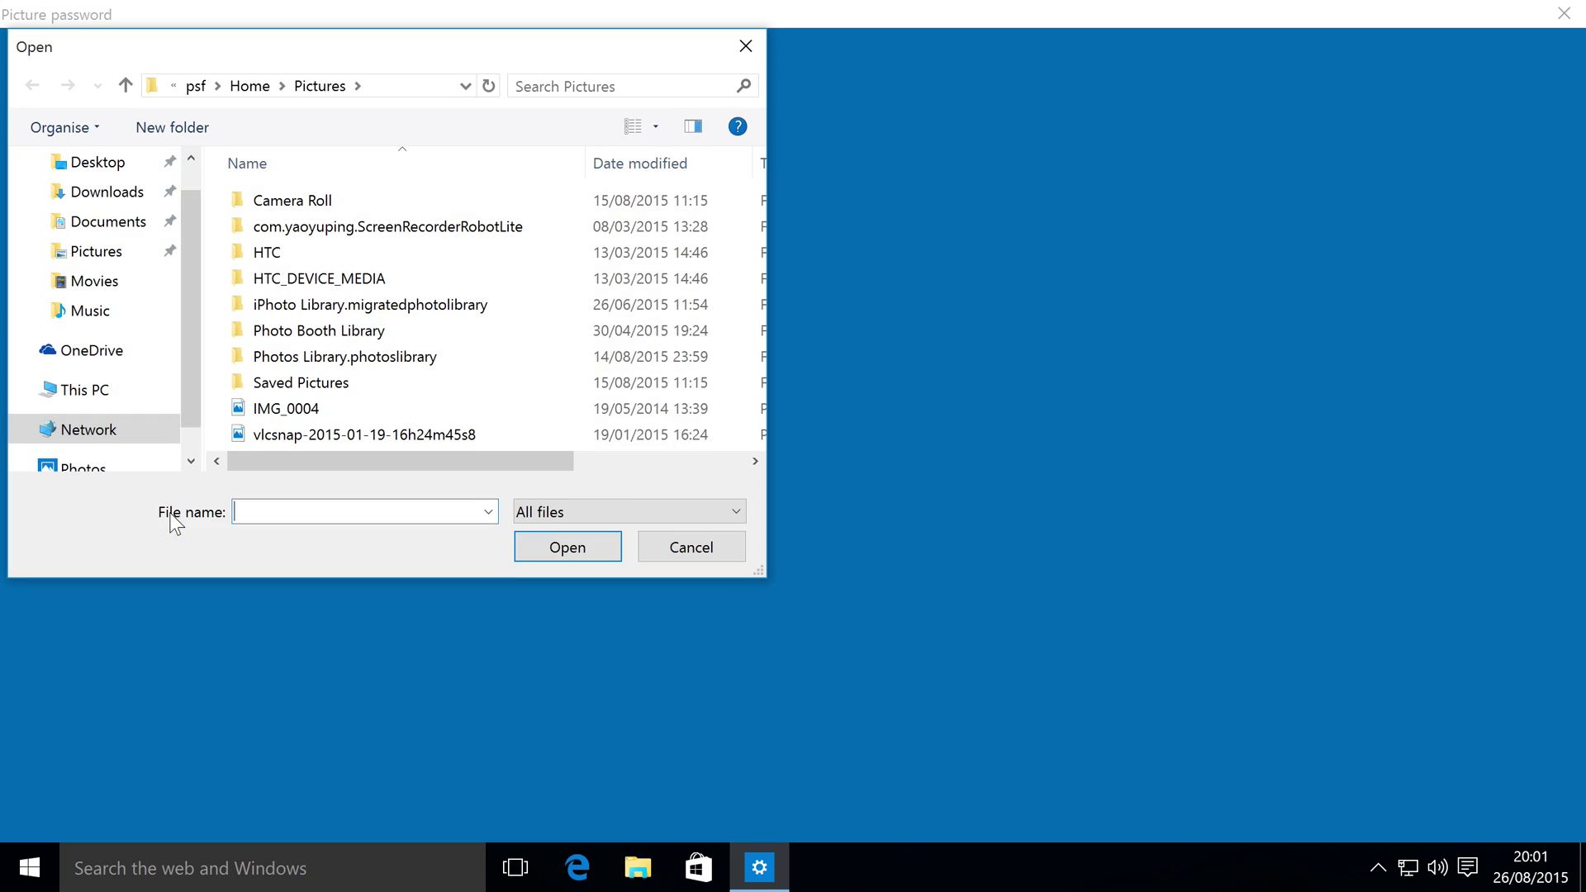
{"action": "left_click", "coordinate": [305, 411]}
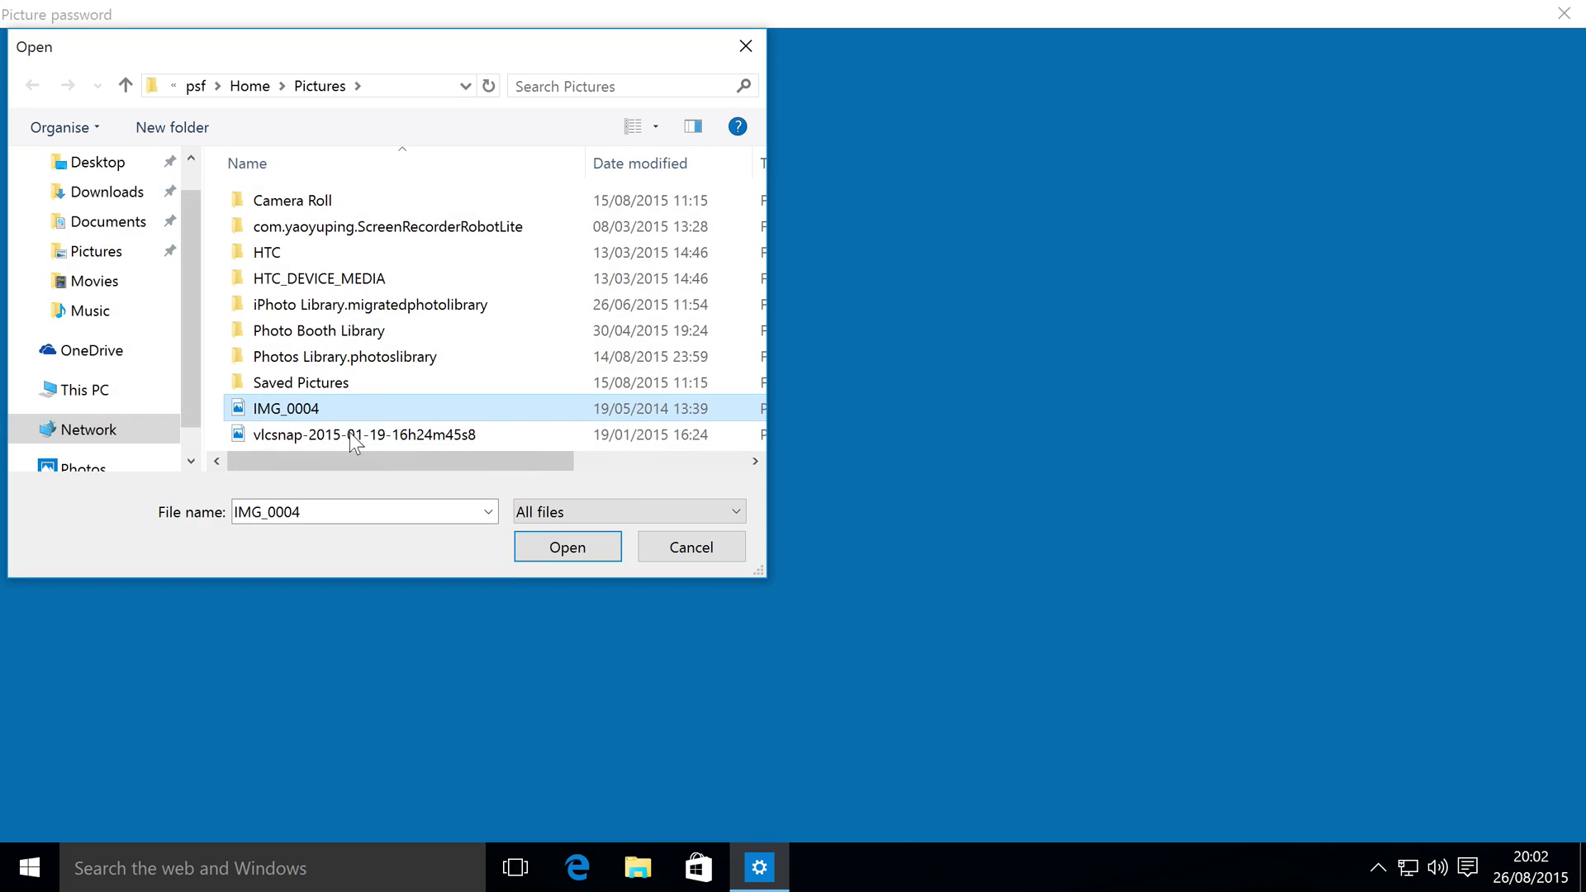
{"action": "left_click", "coordinate": [524, 545]}
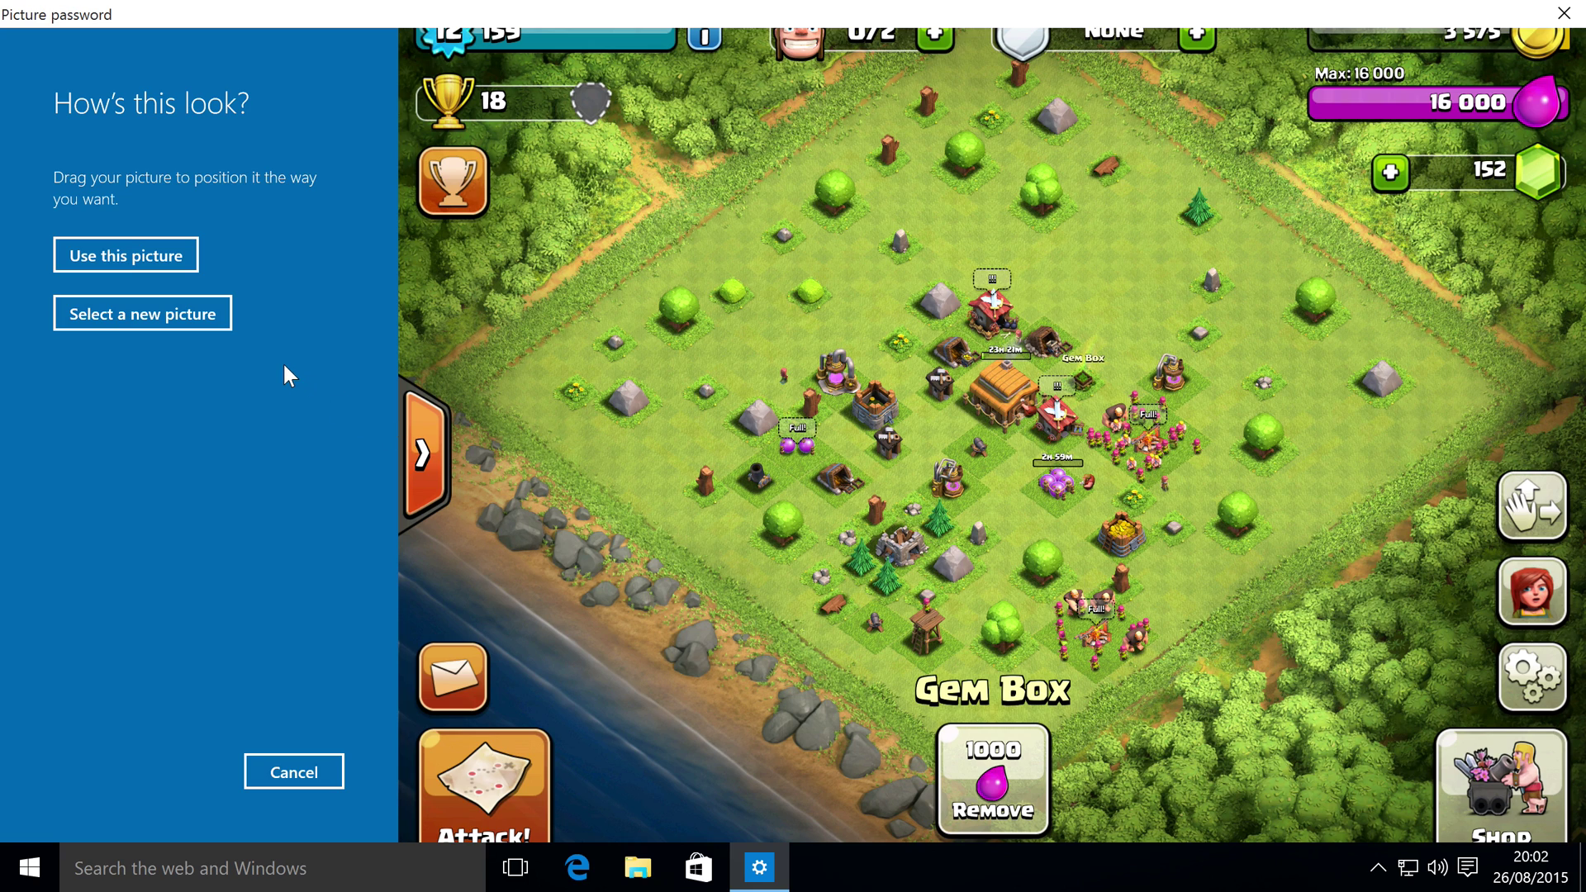
Use the game screenshot and set three taps: a left spot, the Shop corner, the trophy
{"action": "left_click", "coordinate": [141, 261]}
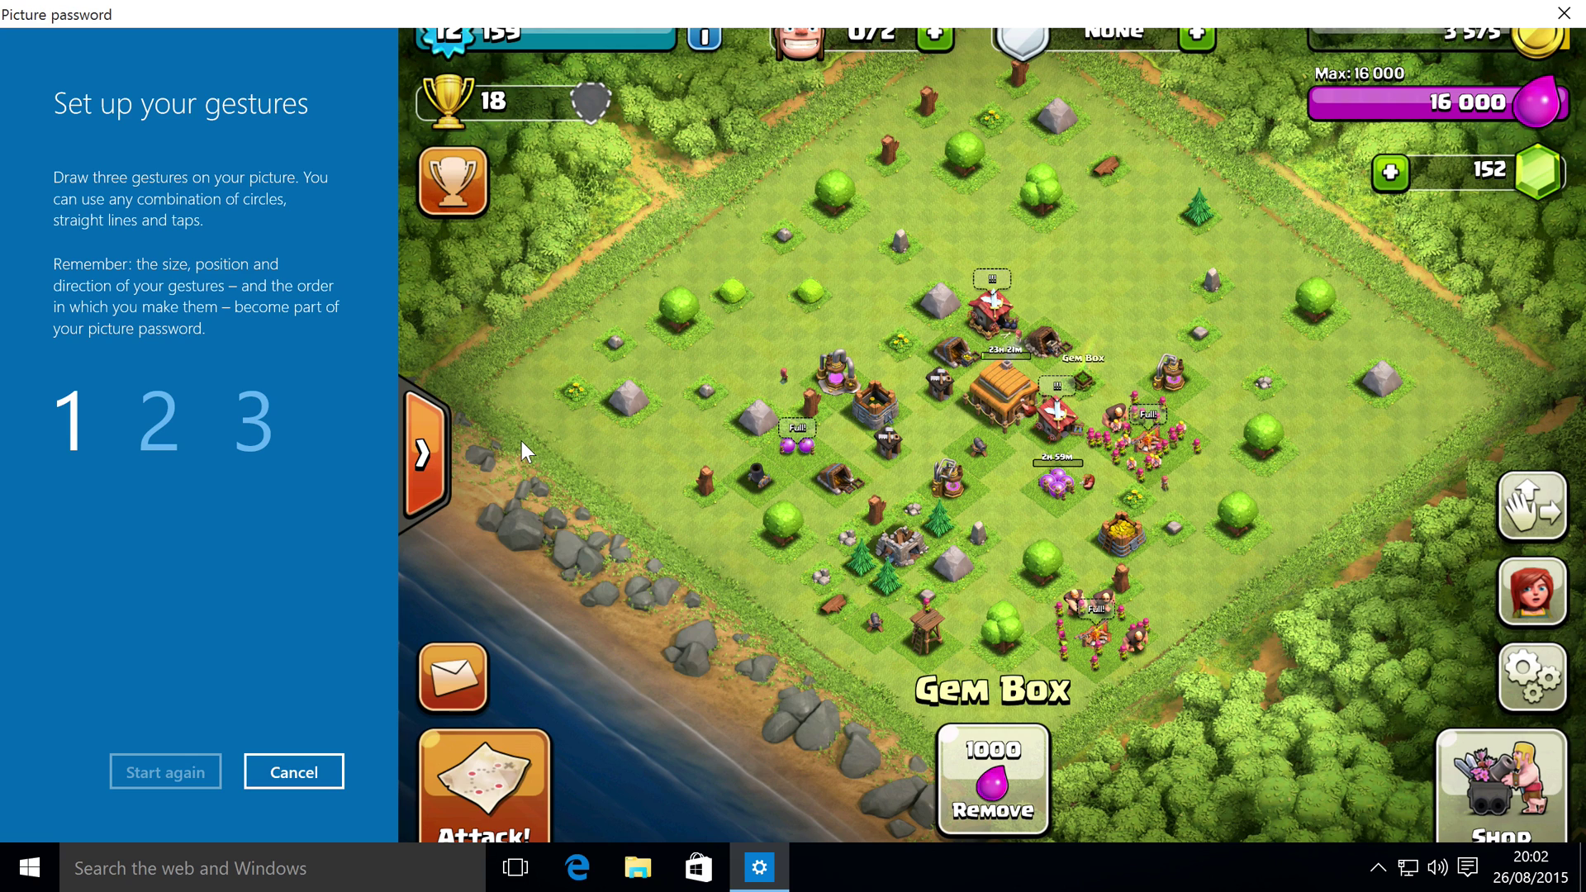
{"action": "left_click", "coordinate": [423, 452]}
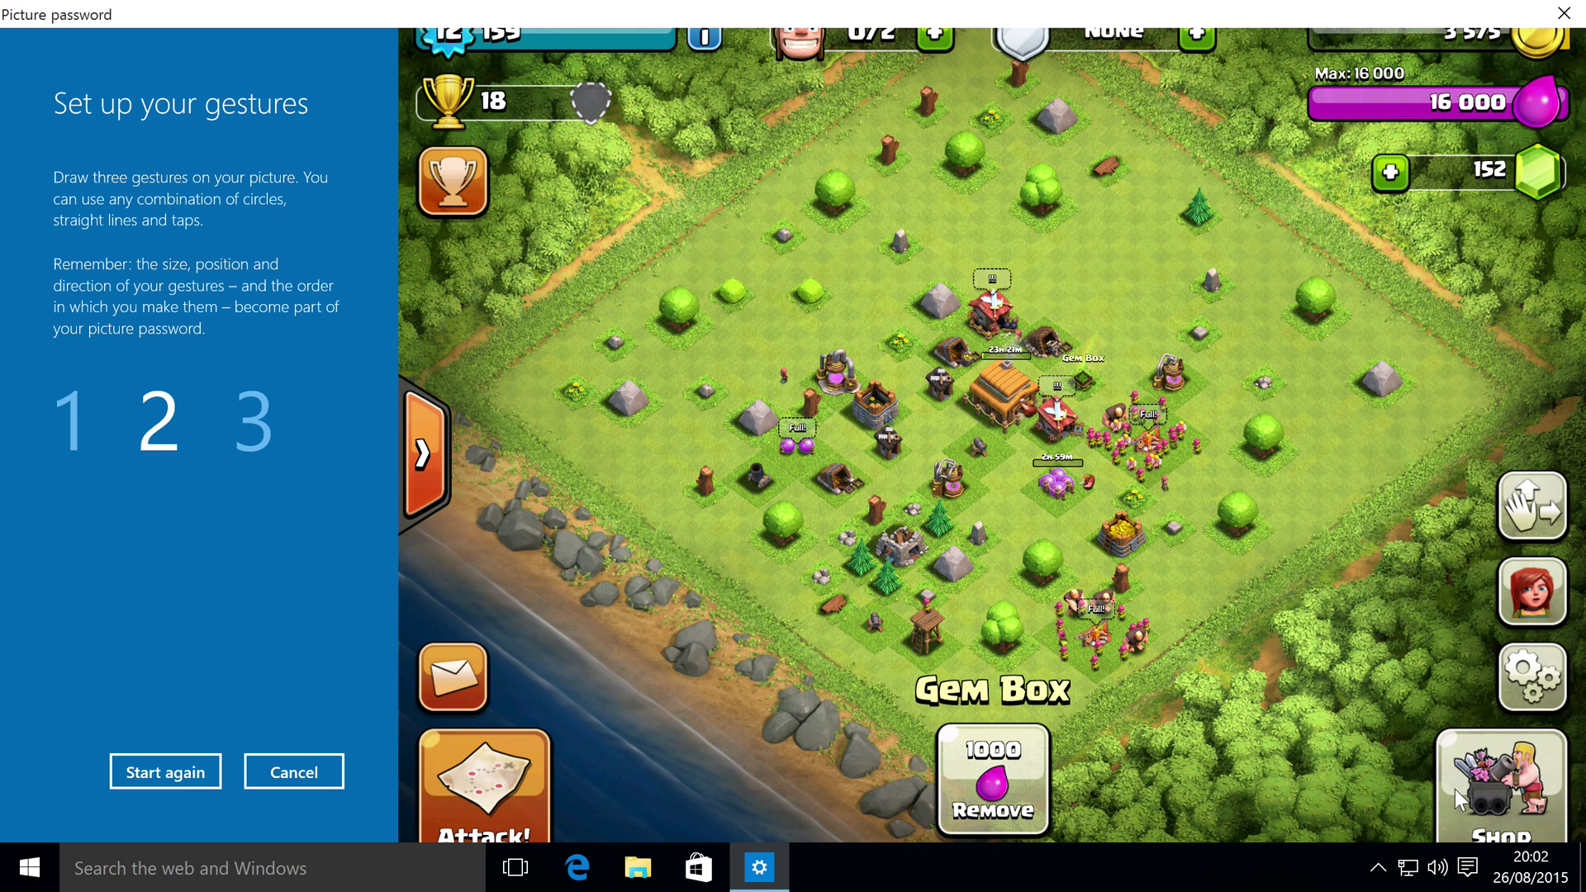
{"action": "left_click", "coordinate": [1491, 806]}
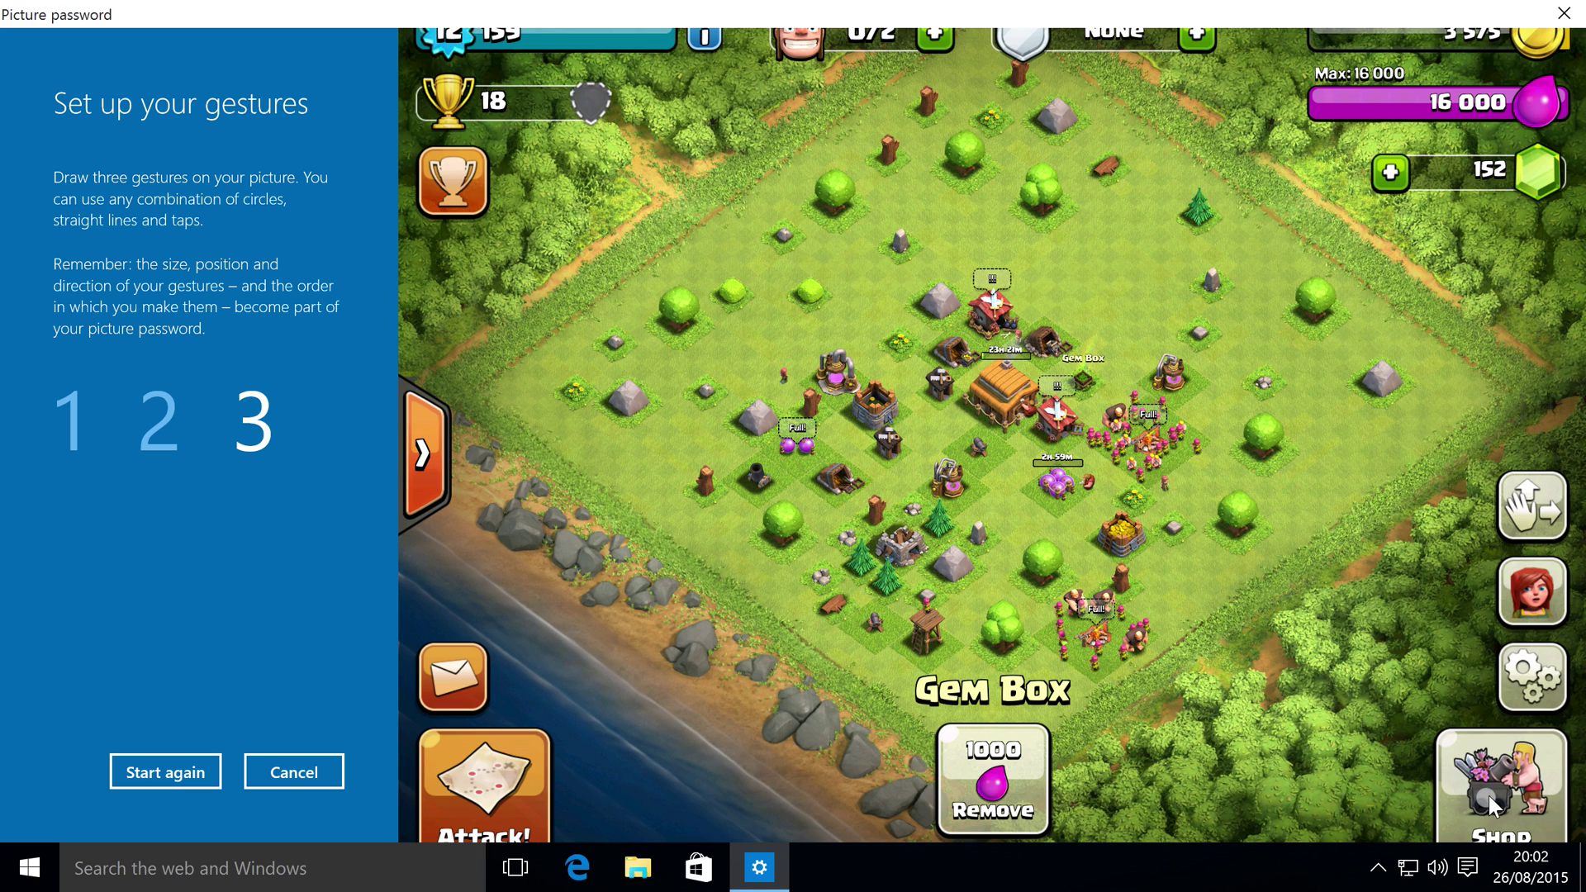
{"action": "left_click", "coordinate": [453, 171]}
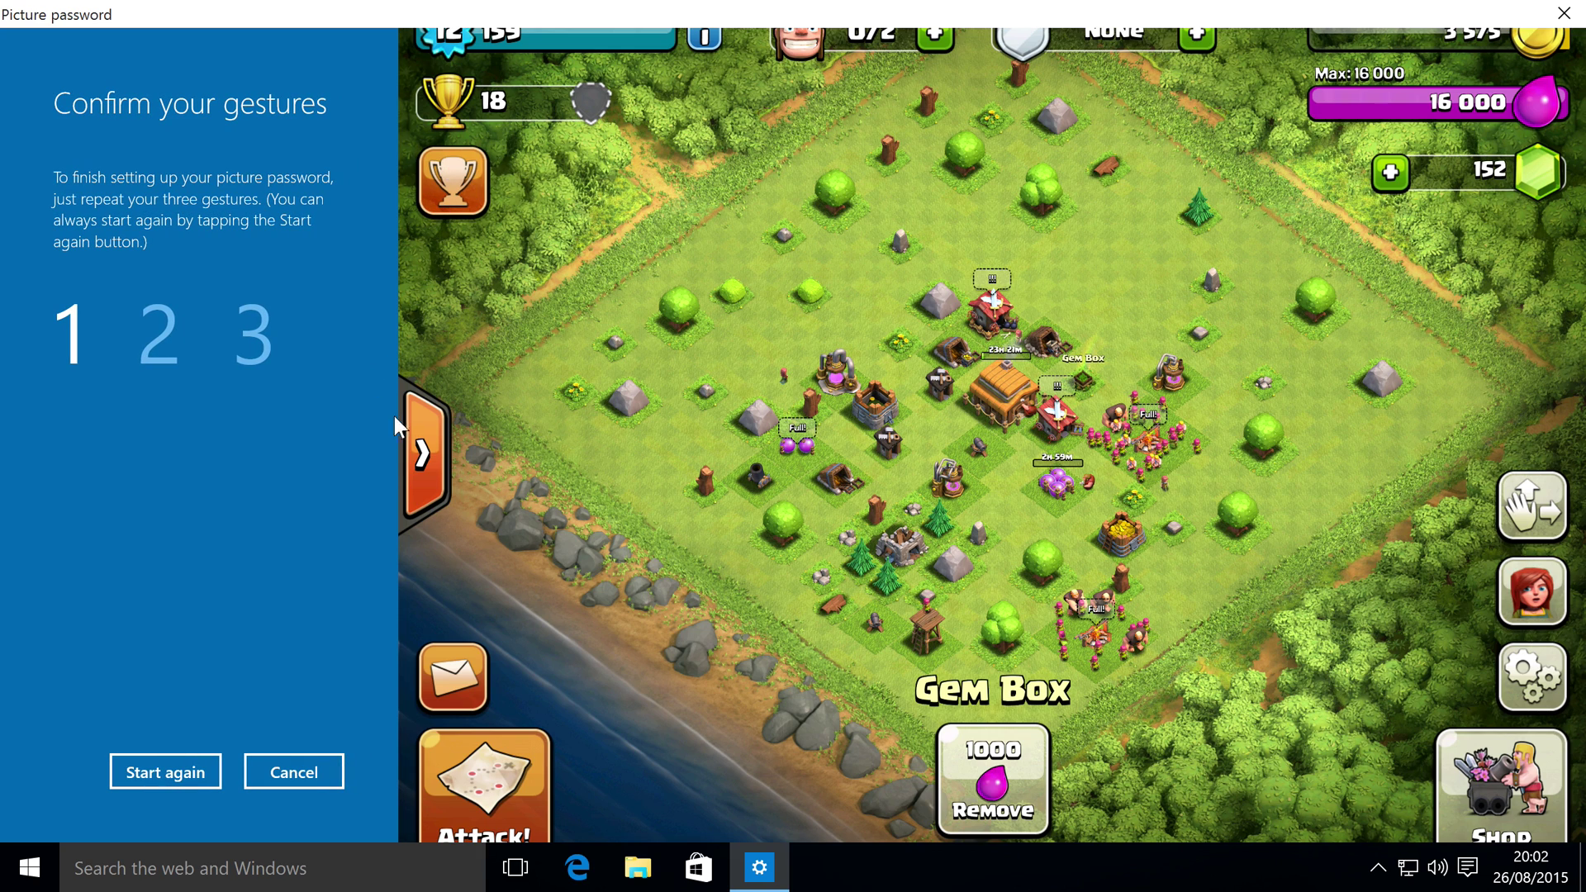
Repeat the three taps to confirm them and finish the picture password
{"action": "left_click", "coordinate": [420, 446]}
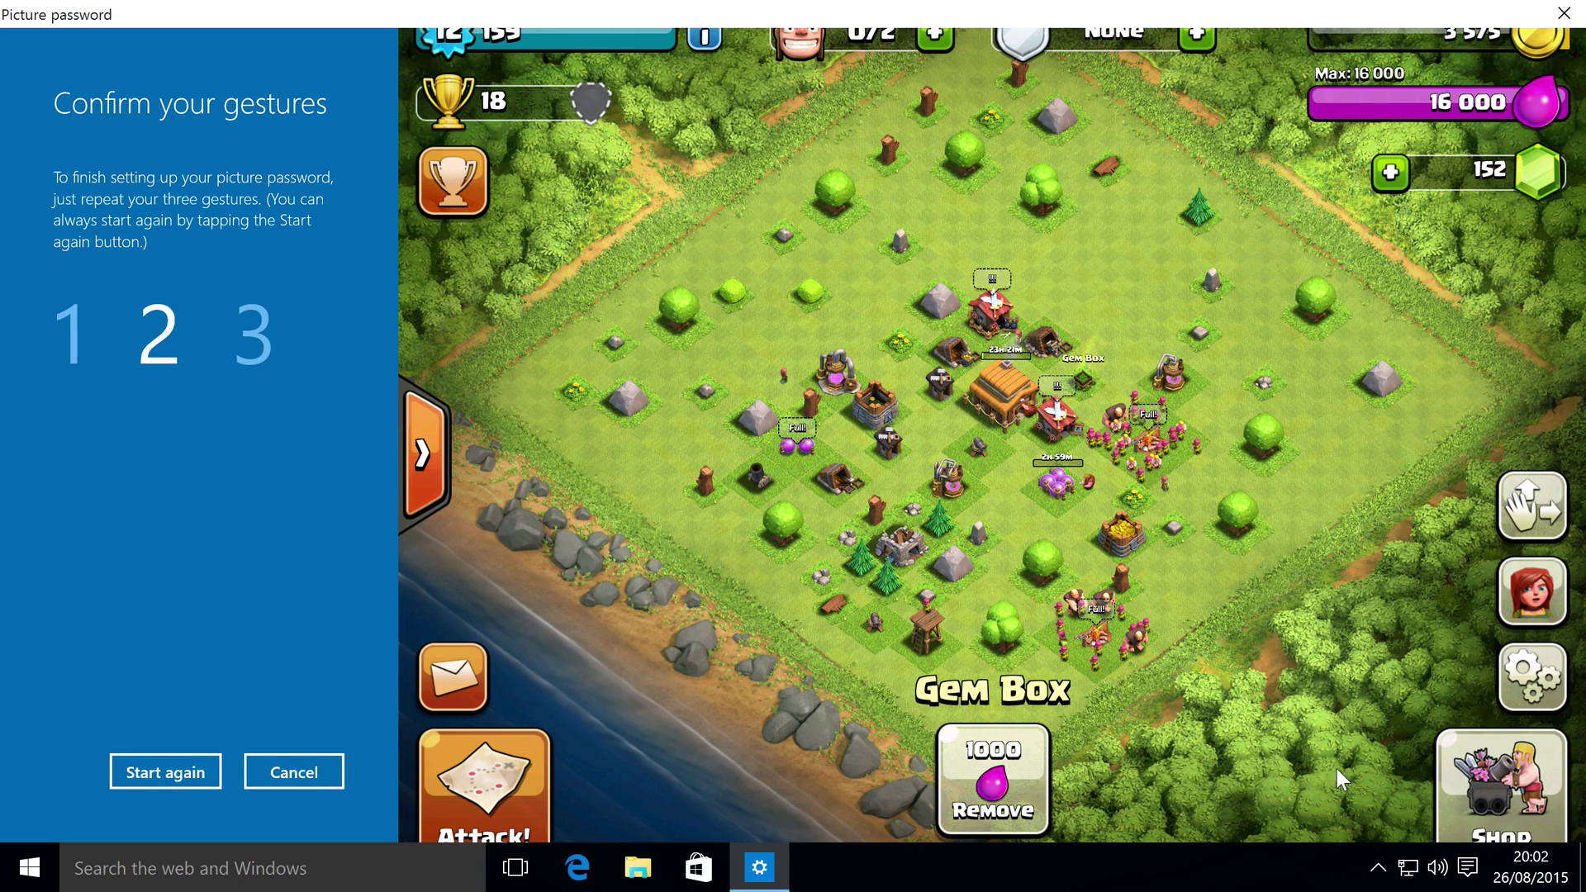
{"action": "left_click", "coordinate": [1490, 801]}
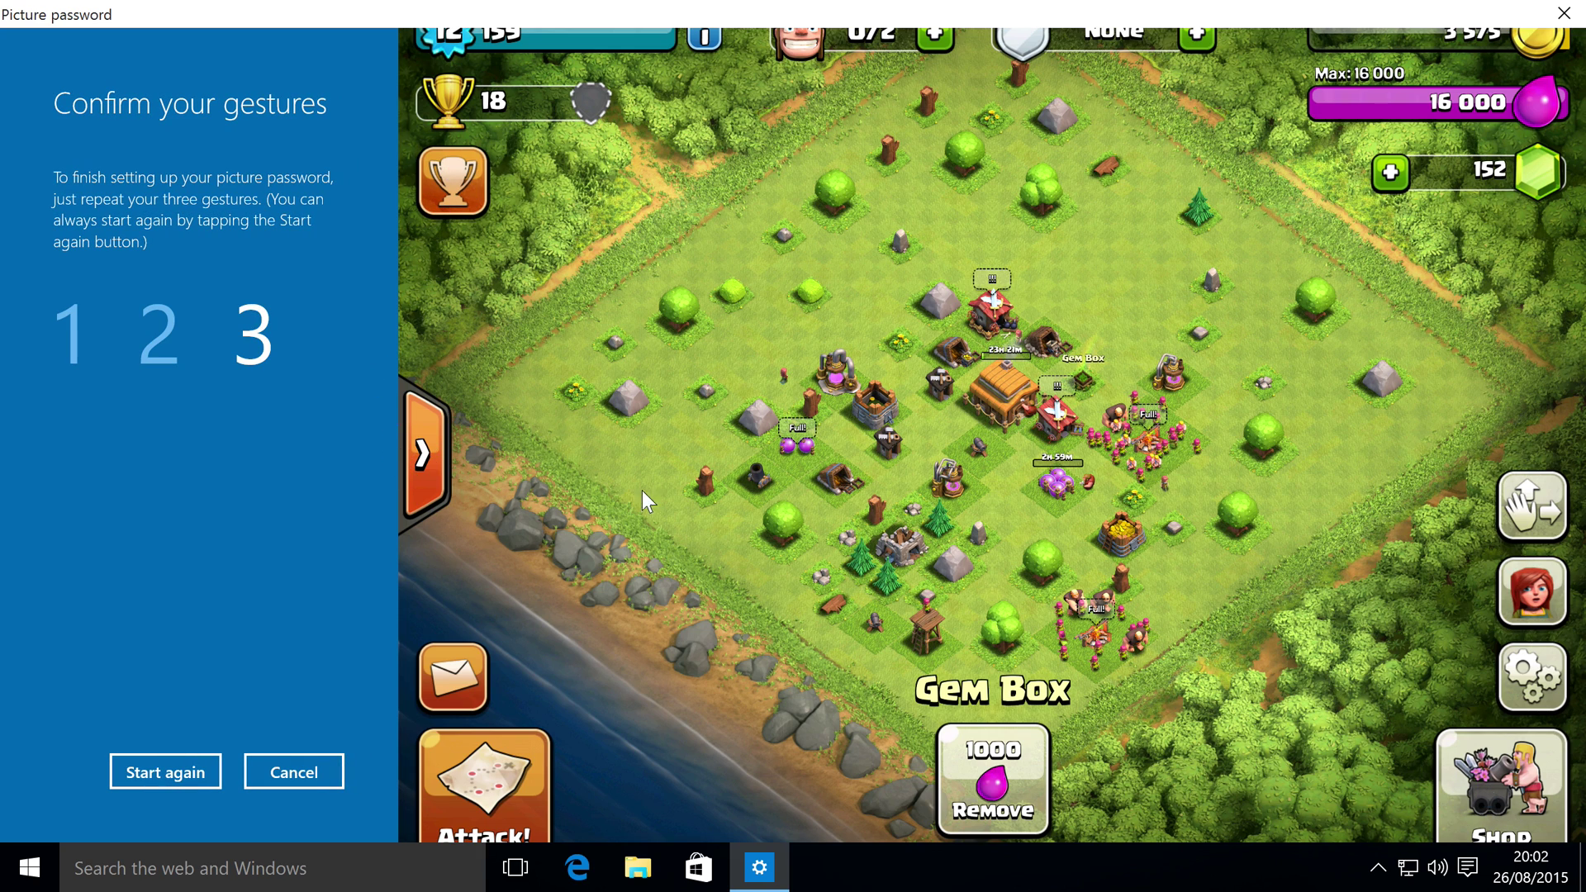
{"action": "left_click", "coordinate": [452, 181]}
{"action": "left_click", "coordinate": [297, 775]}
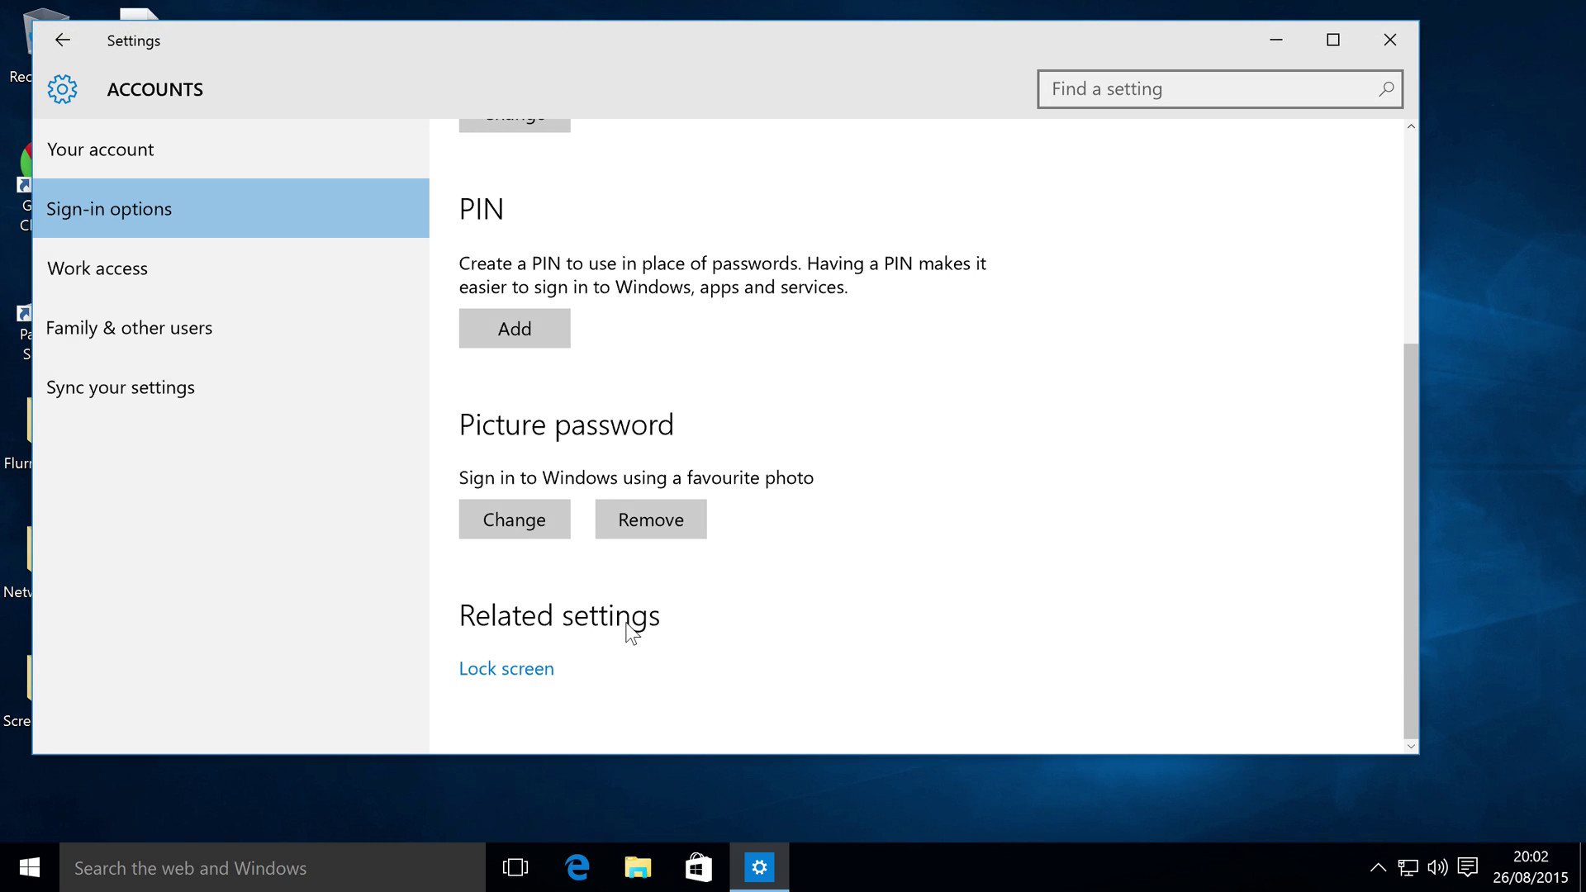
Get past the lock screen and return to picture-password sign-in after viewing the password option
{"action": "left_click", "coordinate": [1451, 462]}
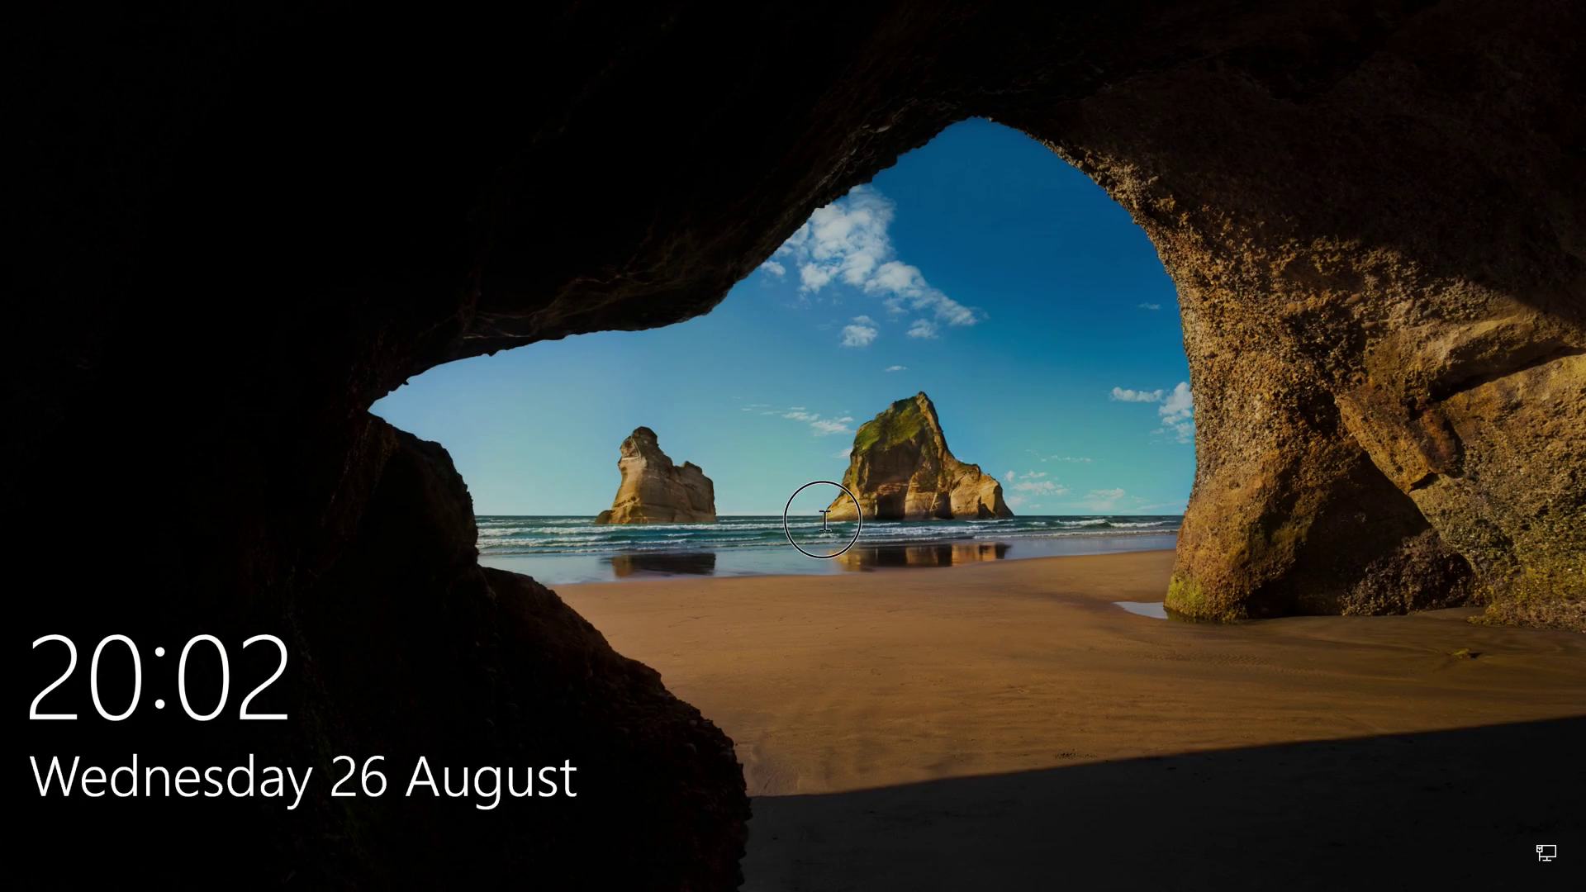
{"action": "left_click", "coordinate": [823, 520]}
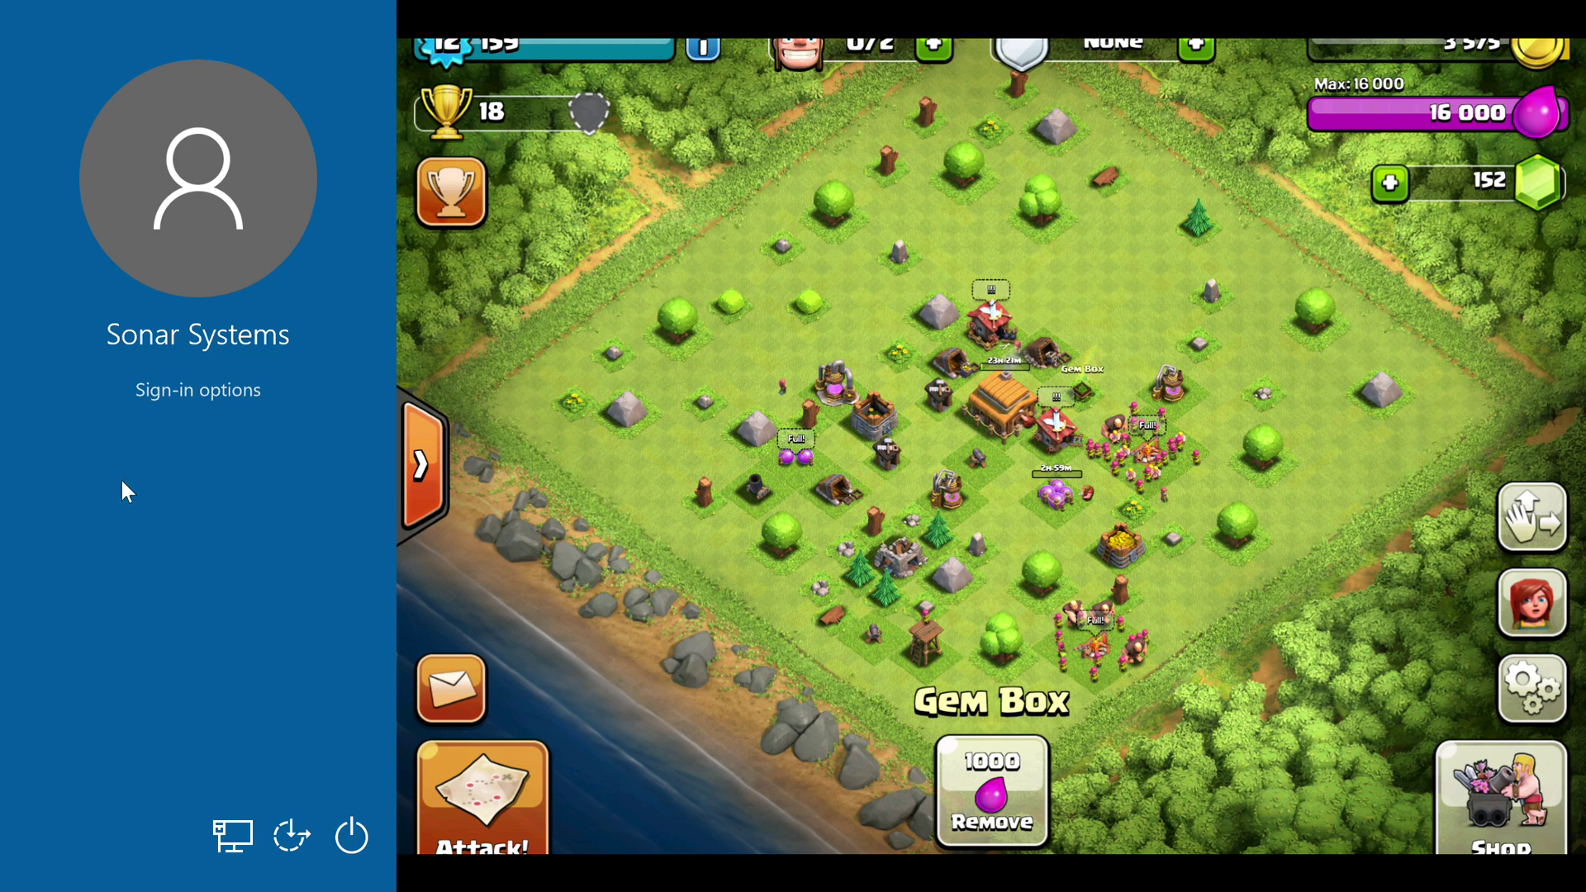
{"action": "left_click", "coordinate": [190, 392]}
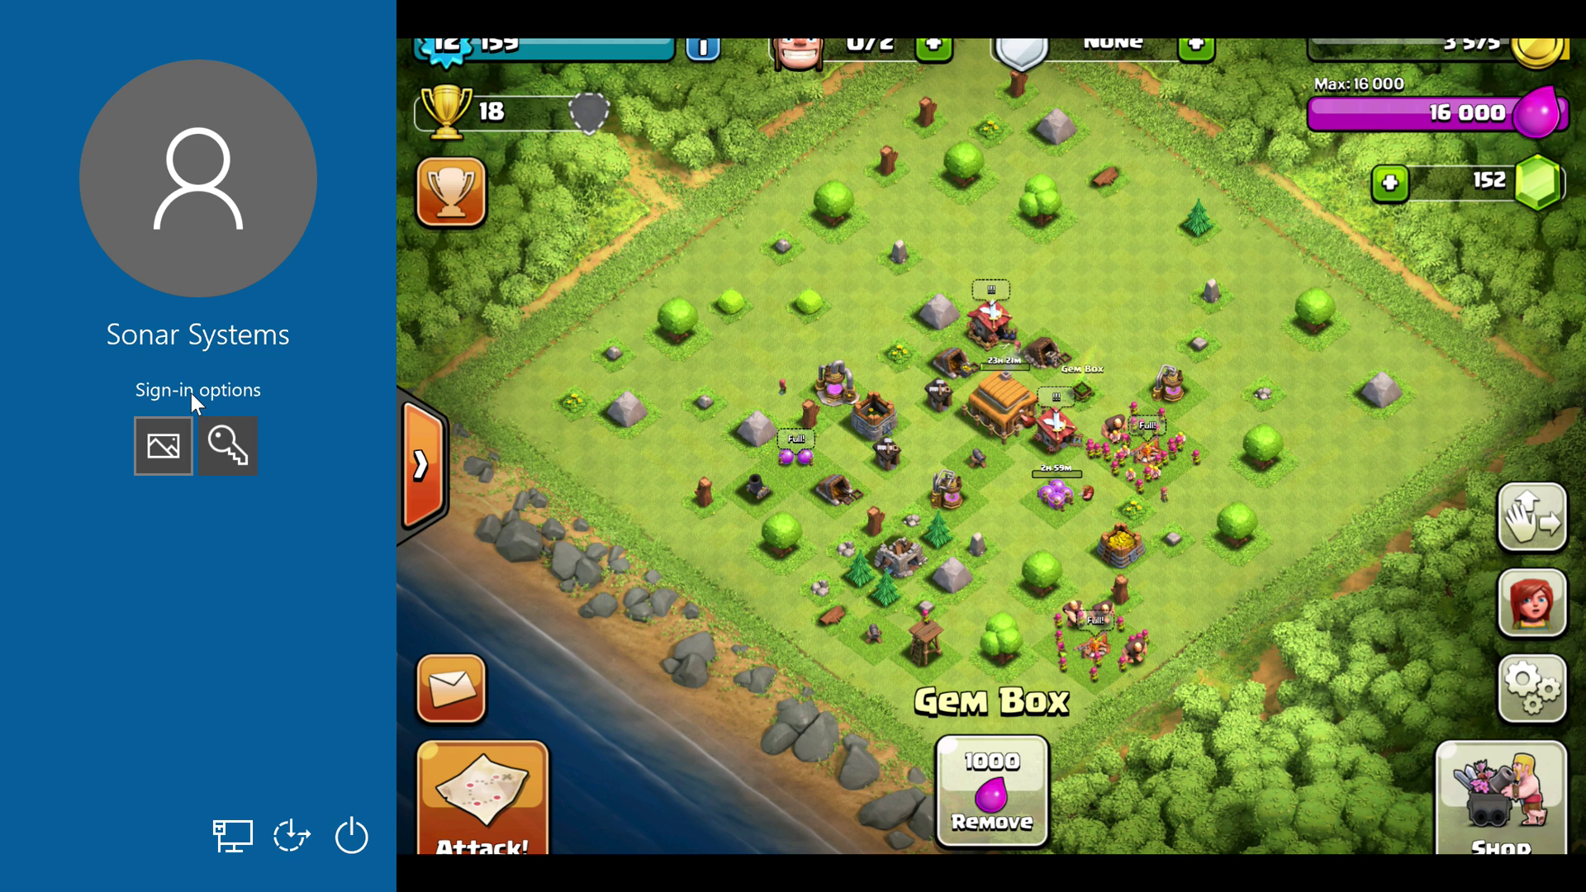
{"action": "left_click", "coordinate": [224, 448]}
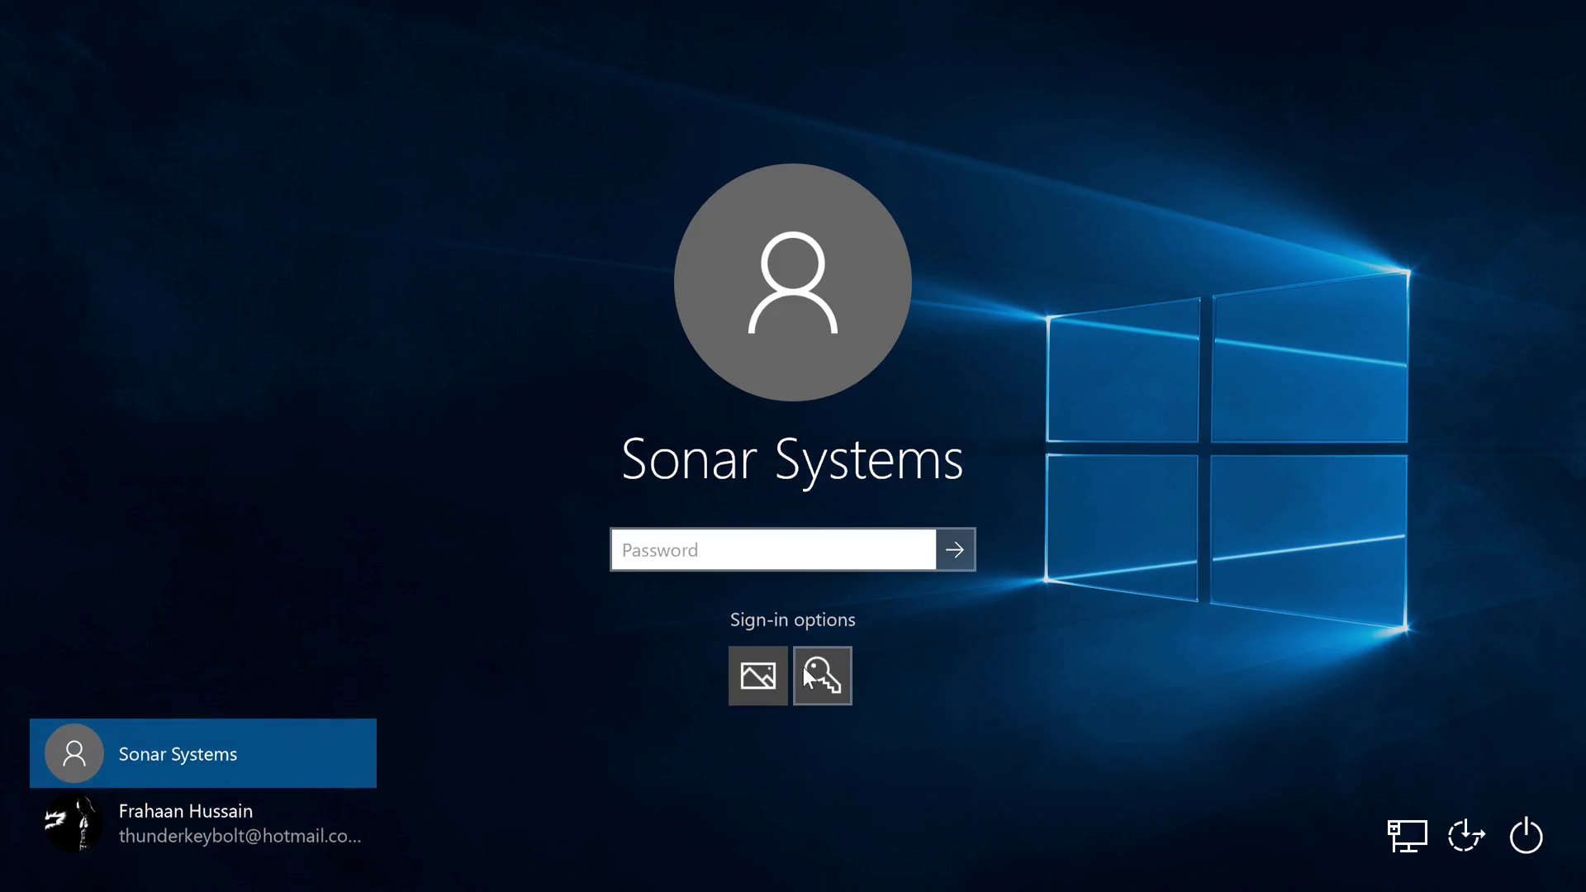
{"action": "left_click", "coordinate": [766, 664]}
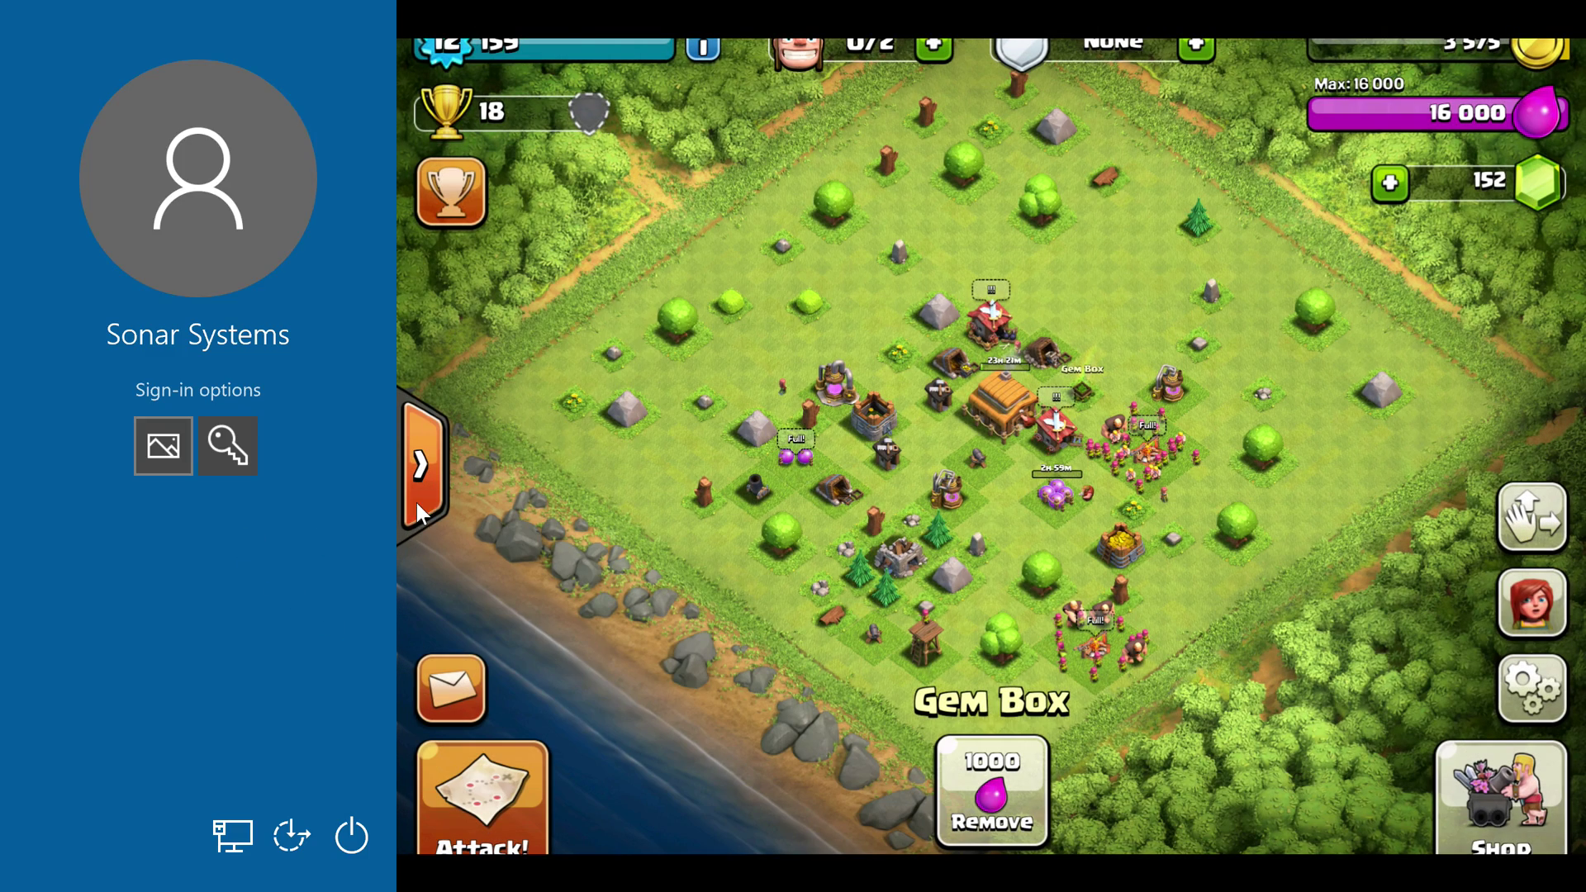
Tap the picture gestures, dismissing incorrect-password messages, until sign-in succeeds
{"action": "left_click", "coordinate": [664, 472]}
{"action": "left_click", "coordinate": [872, 419]}
{"action": "left_click", "coordinate": [867, 453]}
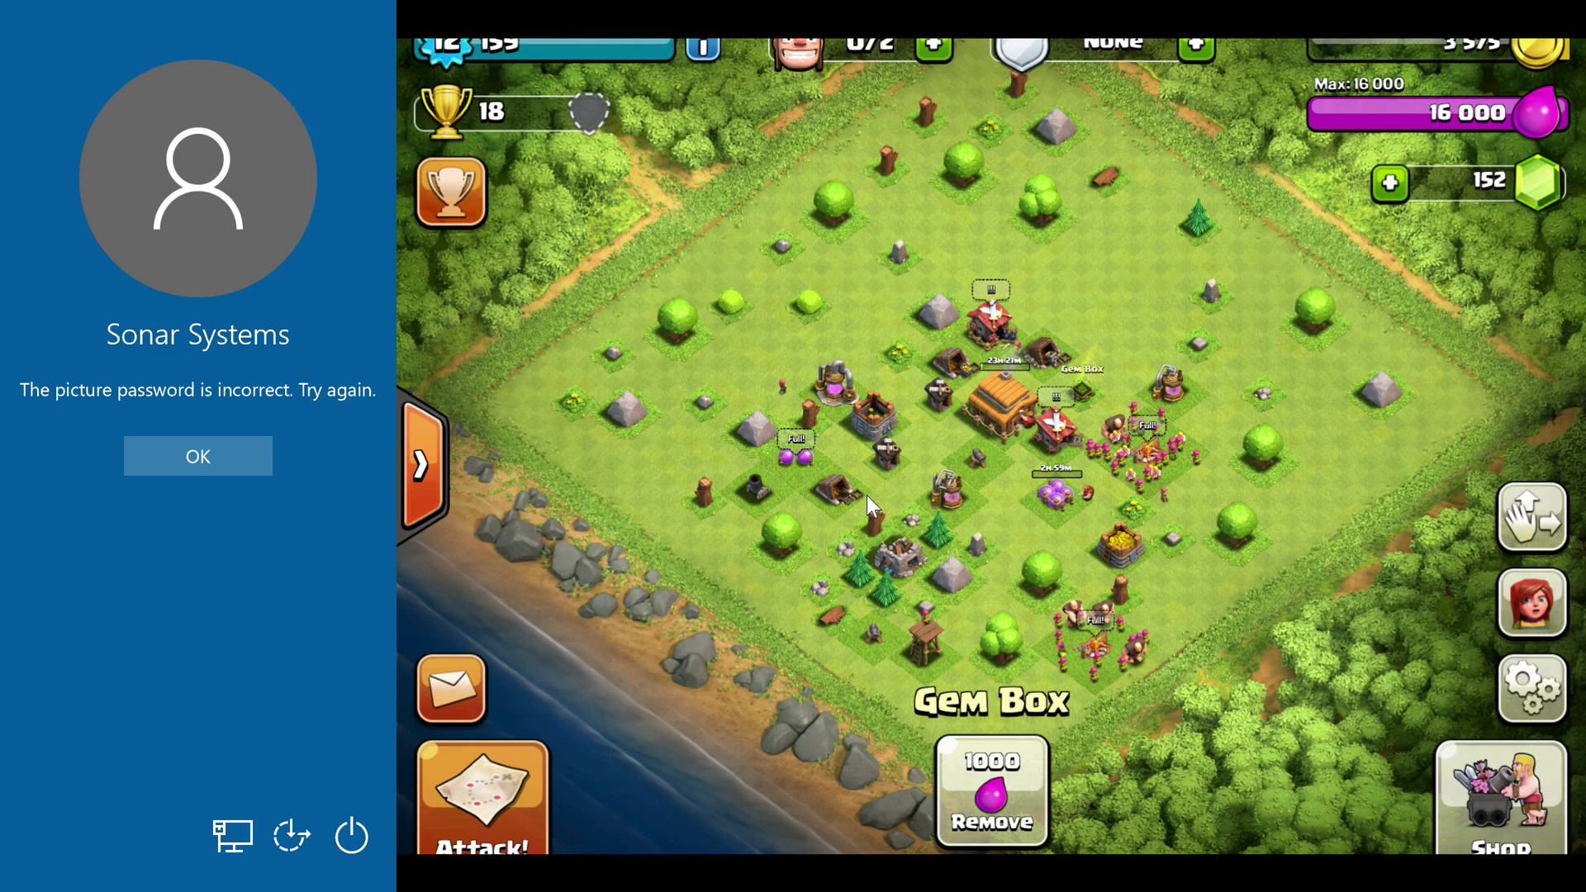
{"action": "left_click", "coordinate": [253, 446]}
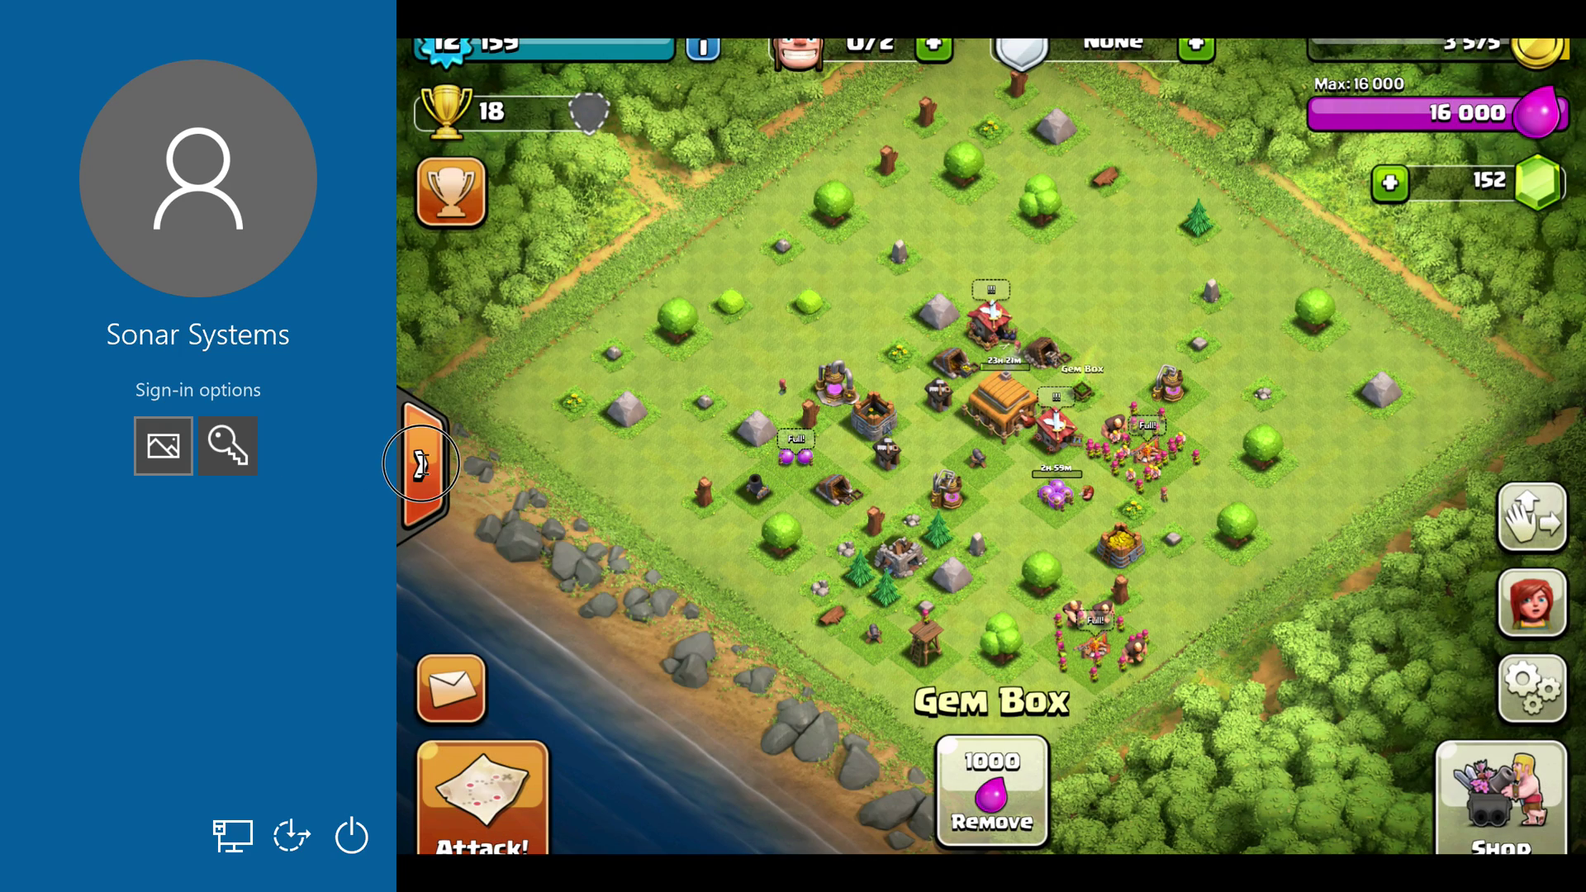
{"action": "left_click", "coordinate": [422, 464]}
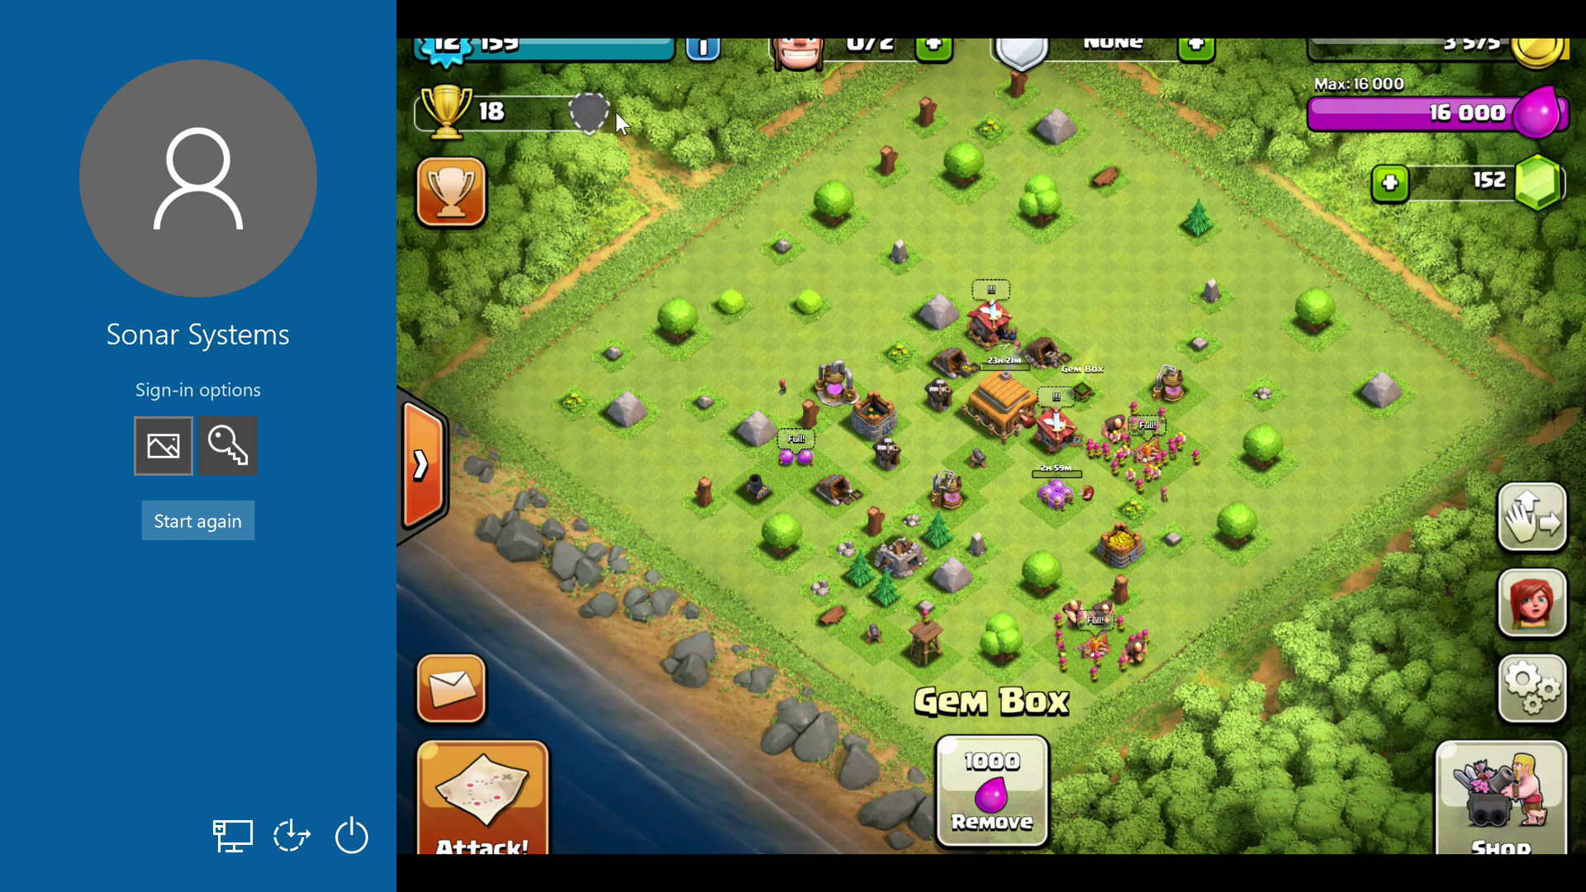
{"action": "left_click", "coordinate": [587, 112]}
{"action": "left_click", "coordinate": [240, 455]}
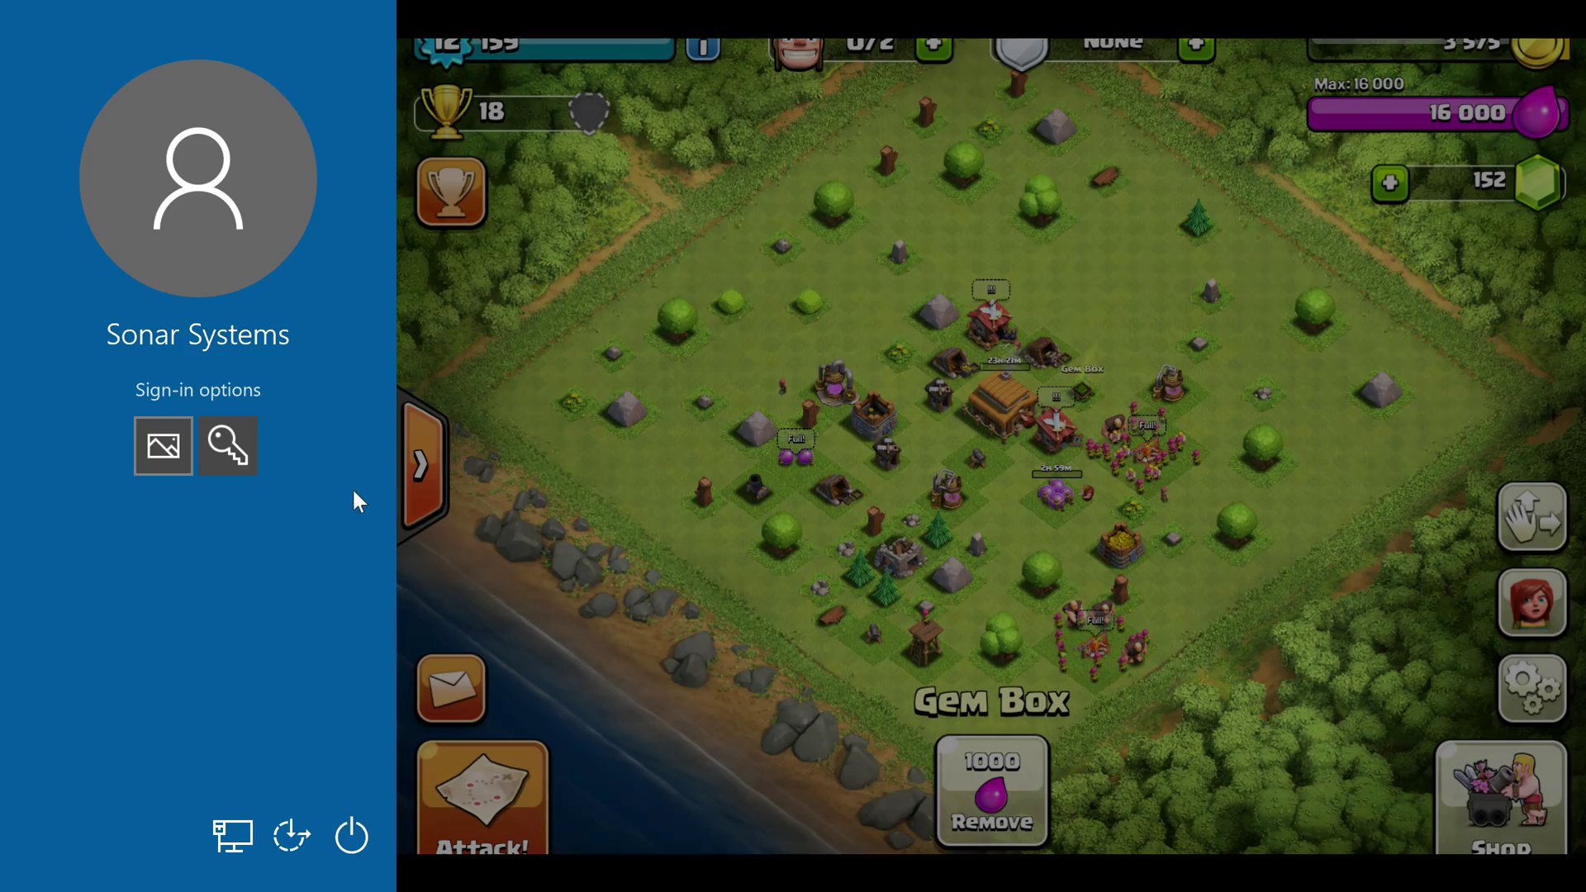
{"action": "left_click", "coordinate": [423, 466]}
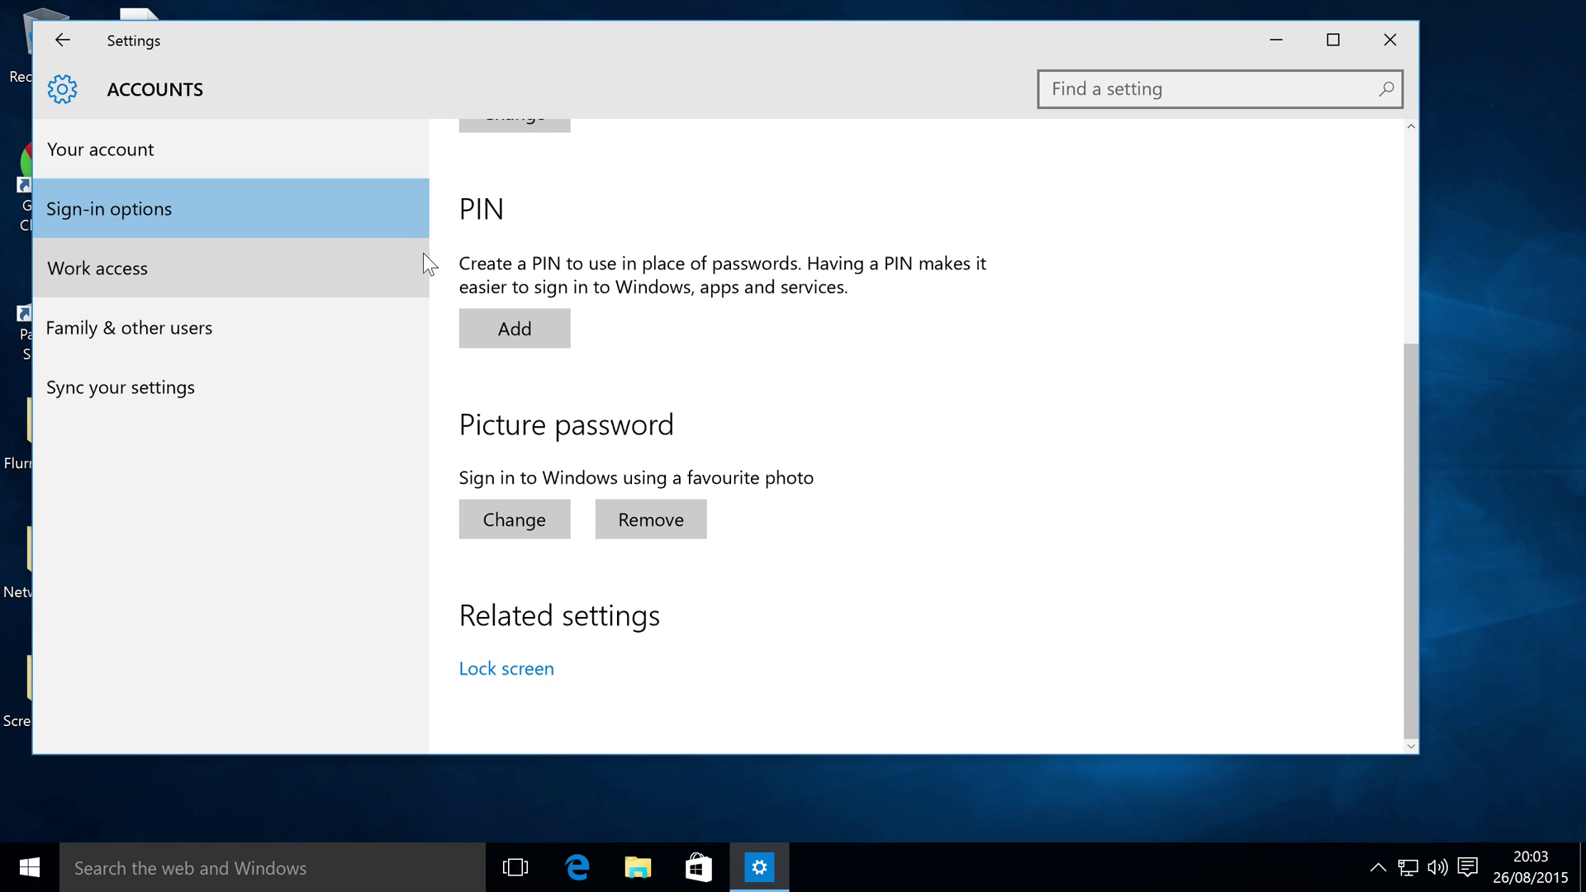
Choose Change for the picture password, verify the account password, and keep the game screenshot
{"action": "left_click", "coordinate": [533, 525]}
{"action": "type", "text": "••••••"}
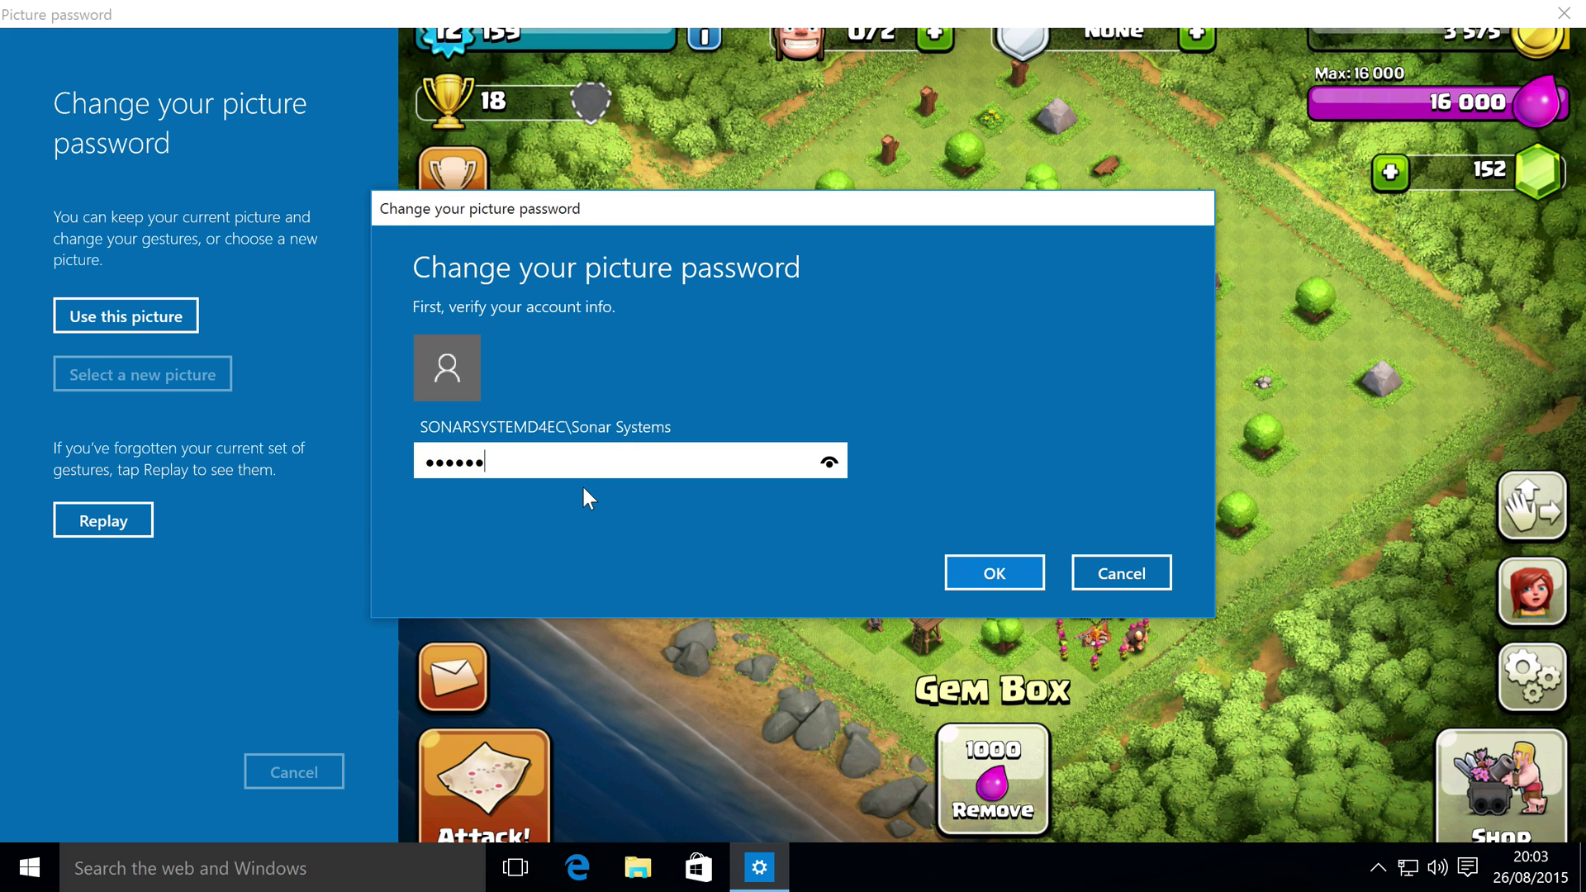
{"action": "left_click", "coordinate": [965, 567]}
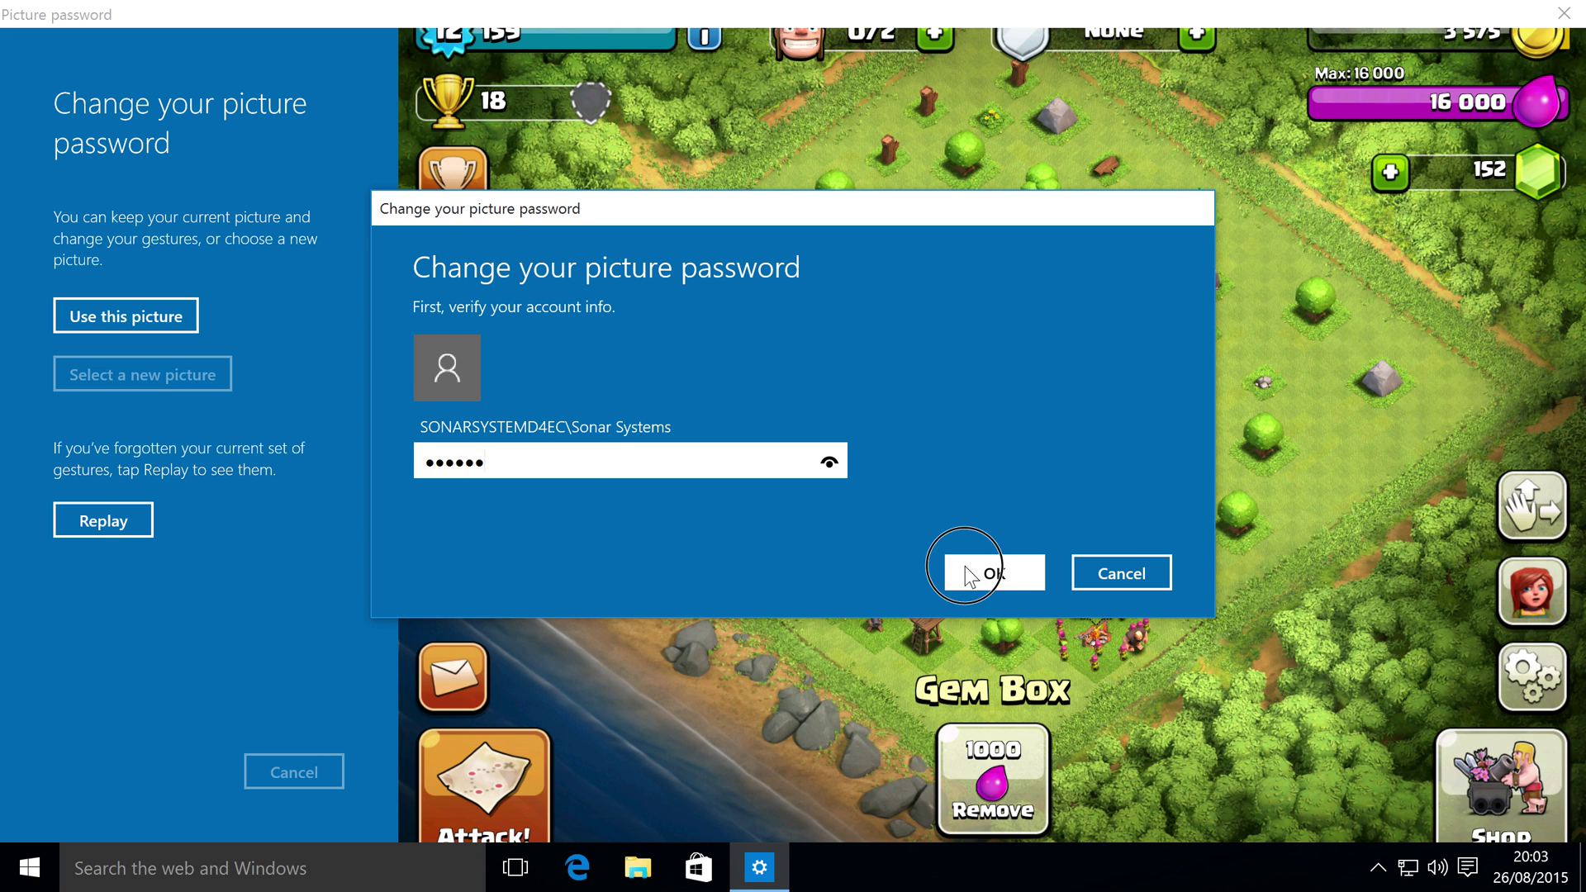
{"action": "left_click", "coordinate": [116, 318]}
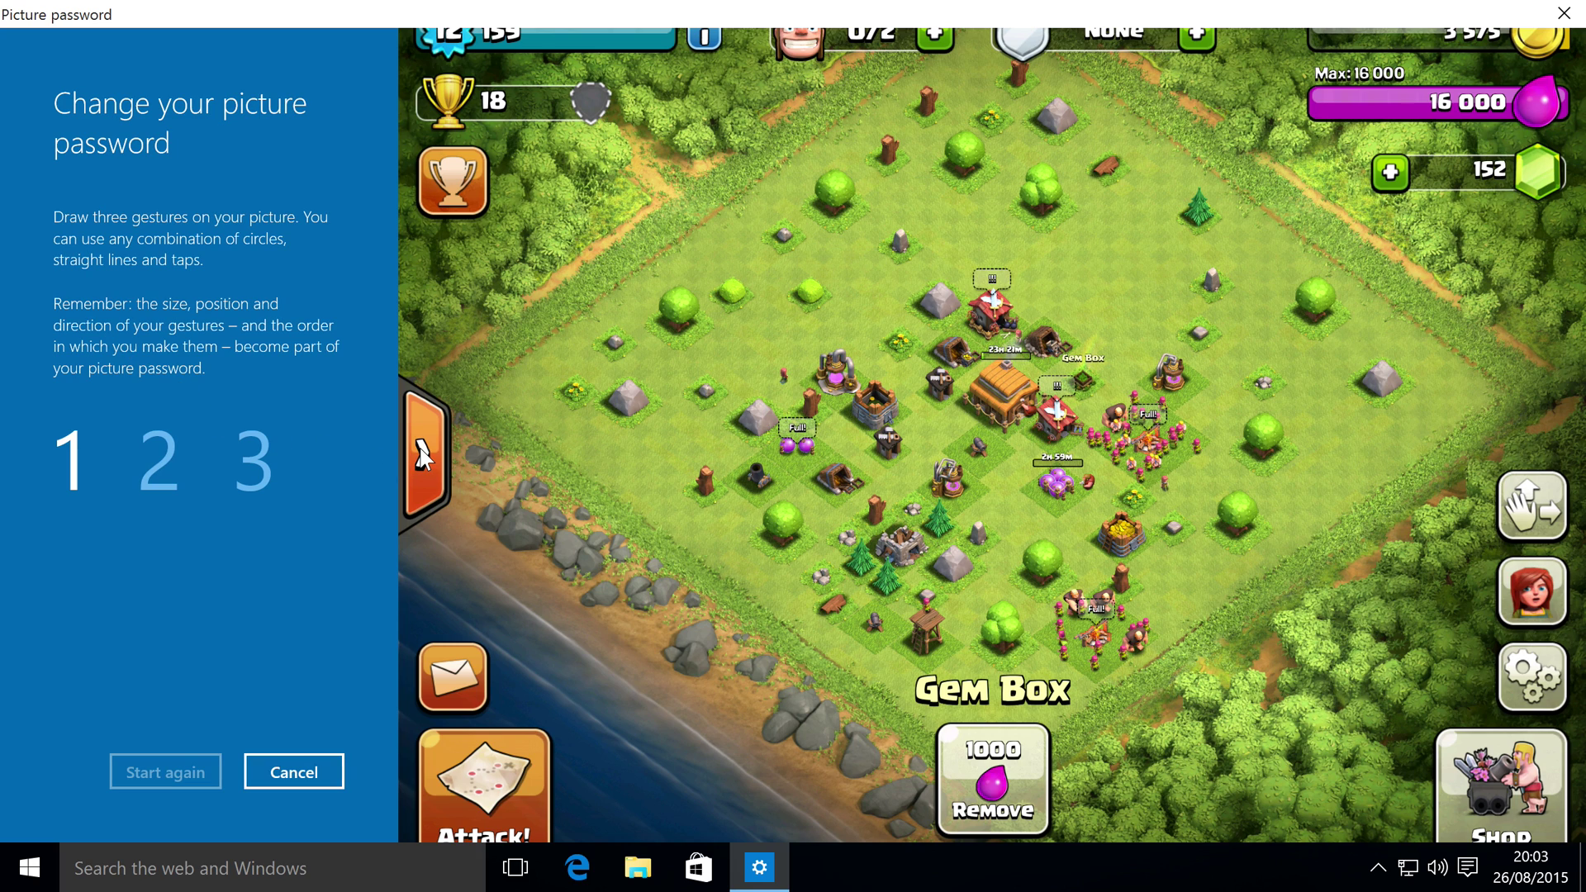
Draw three new line gestures: across the middle, a vertical line, and across the top
{"action": "left_click_drag", "start_coordinate": [573, 453], "coordinate": [1570, 417]}
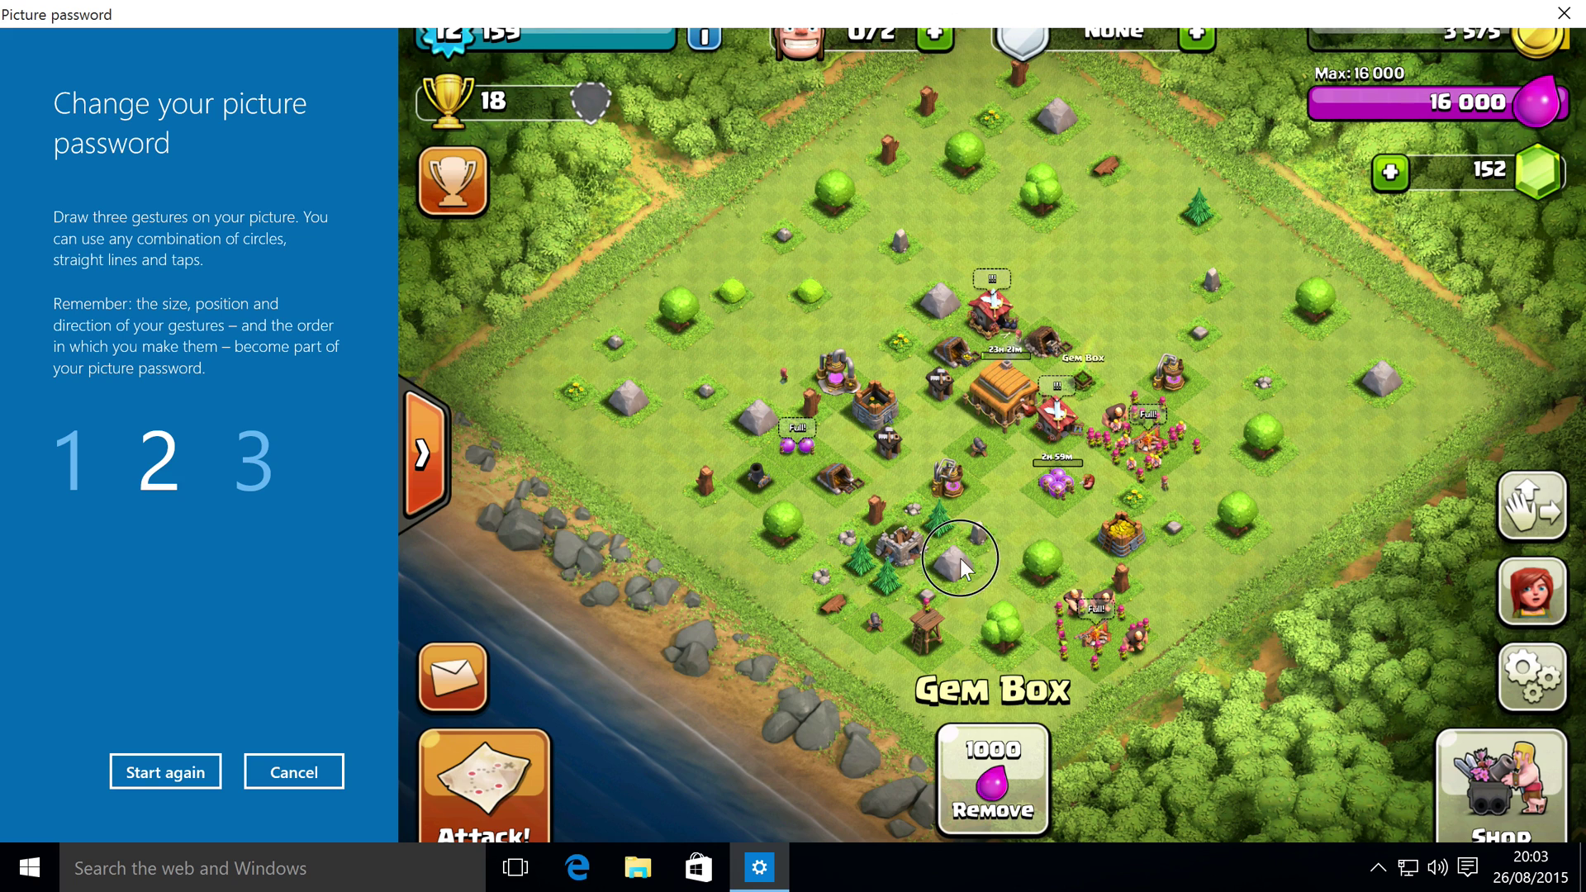
{"action": "left_click_drag", "start_coordinate": [950, 782], "coordinate": [962, 33]}
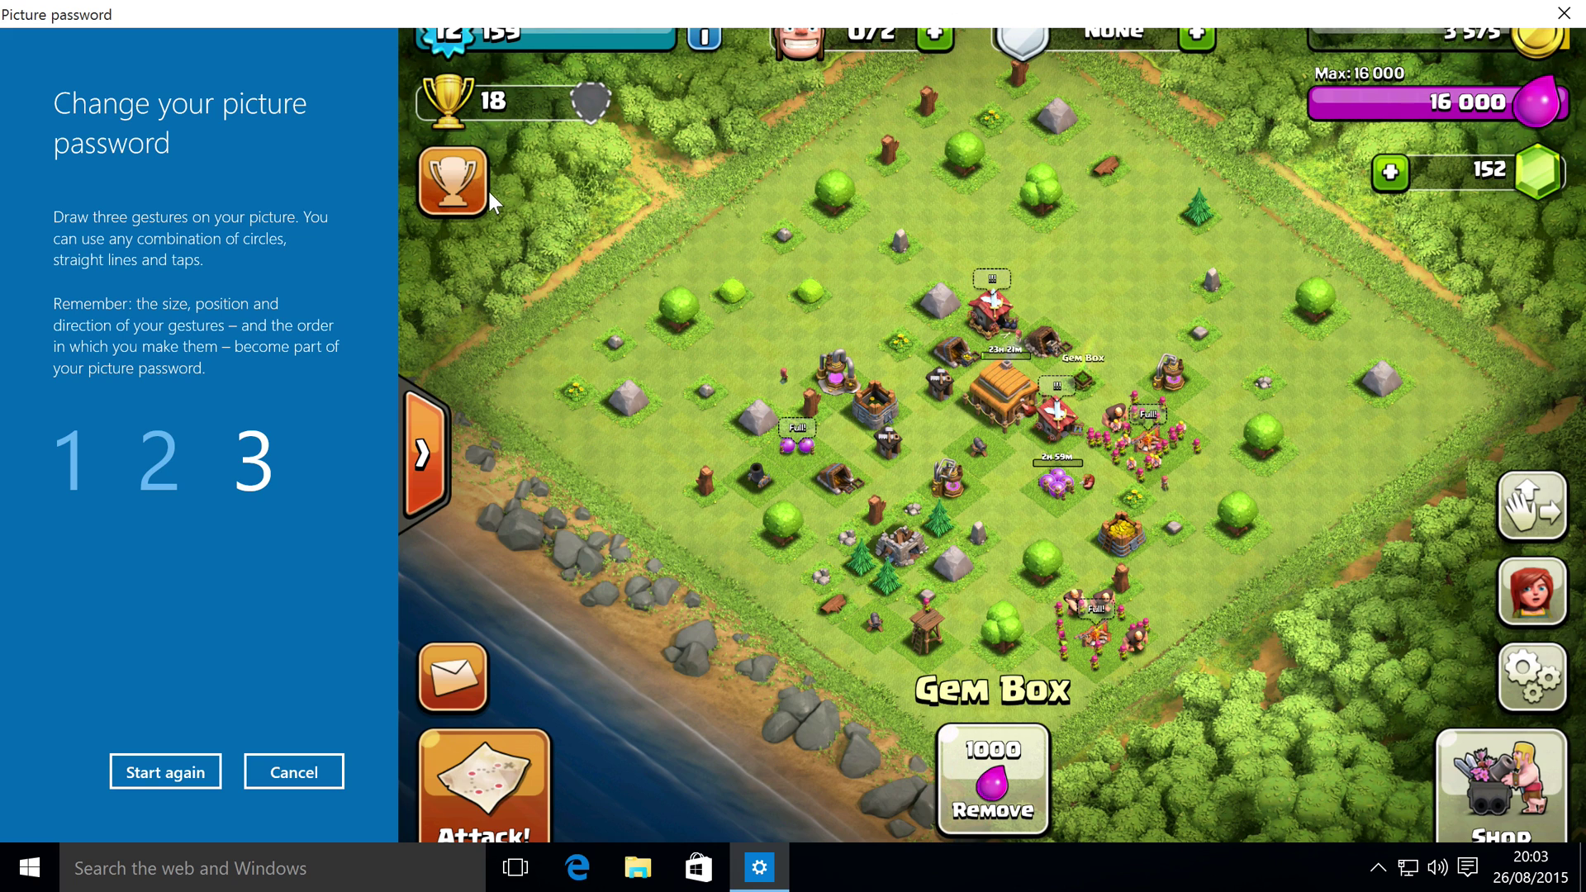
{"action": "left_click_drag", "start_coordinate": [539, 187], "coordinate": [1578, 161]}
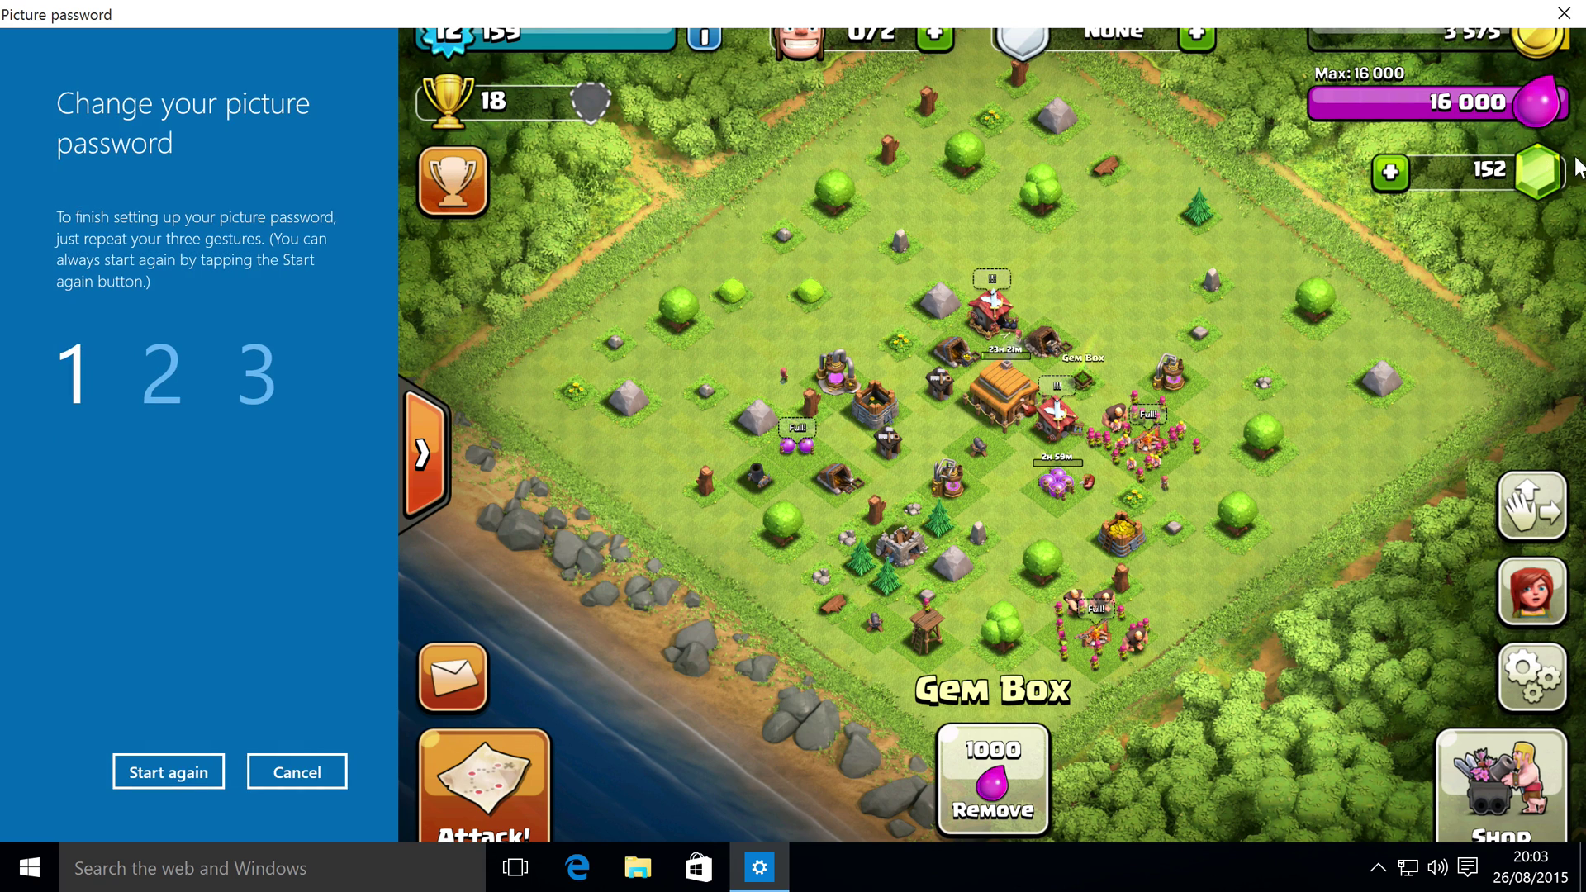
Repeat the three line gestures to confirm and finish the change
{"action": "left_click_drag", "start_coordinate": [411, 458], "coordinate": [1580, 442]}
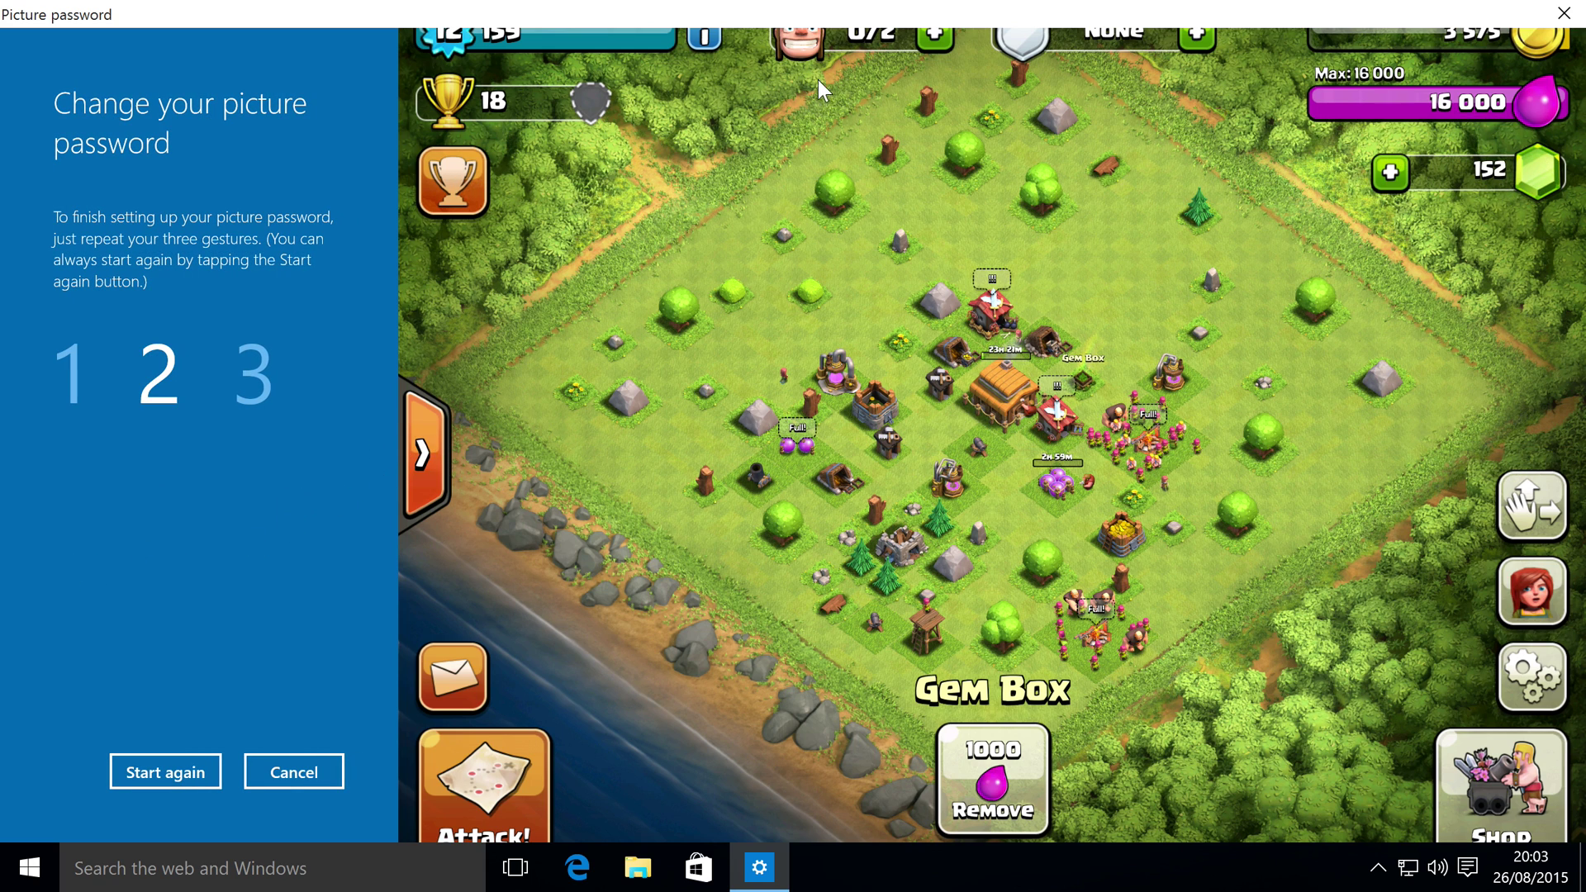
{"action": "mouse_move", "coordinate": [965, 36]}
{"action": "left_mouse_down"}
{"action": "mouse_move", "coordinate": [952, 596]}
{"action": "mouse_move", "coordinate": [987, 743]}
{"action": "left_mouse_up"}
{"action": "left_click_drag", "start_coordinate": [481, 179], "coordinate": [1579, 178]}
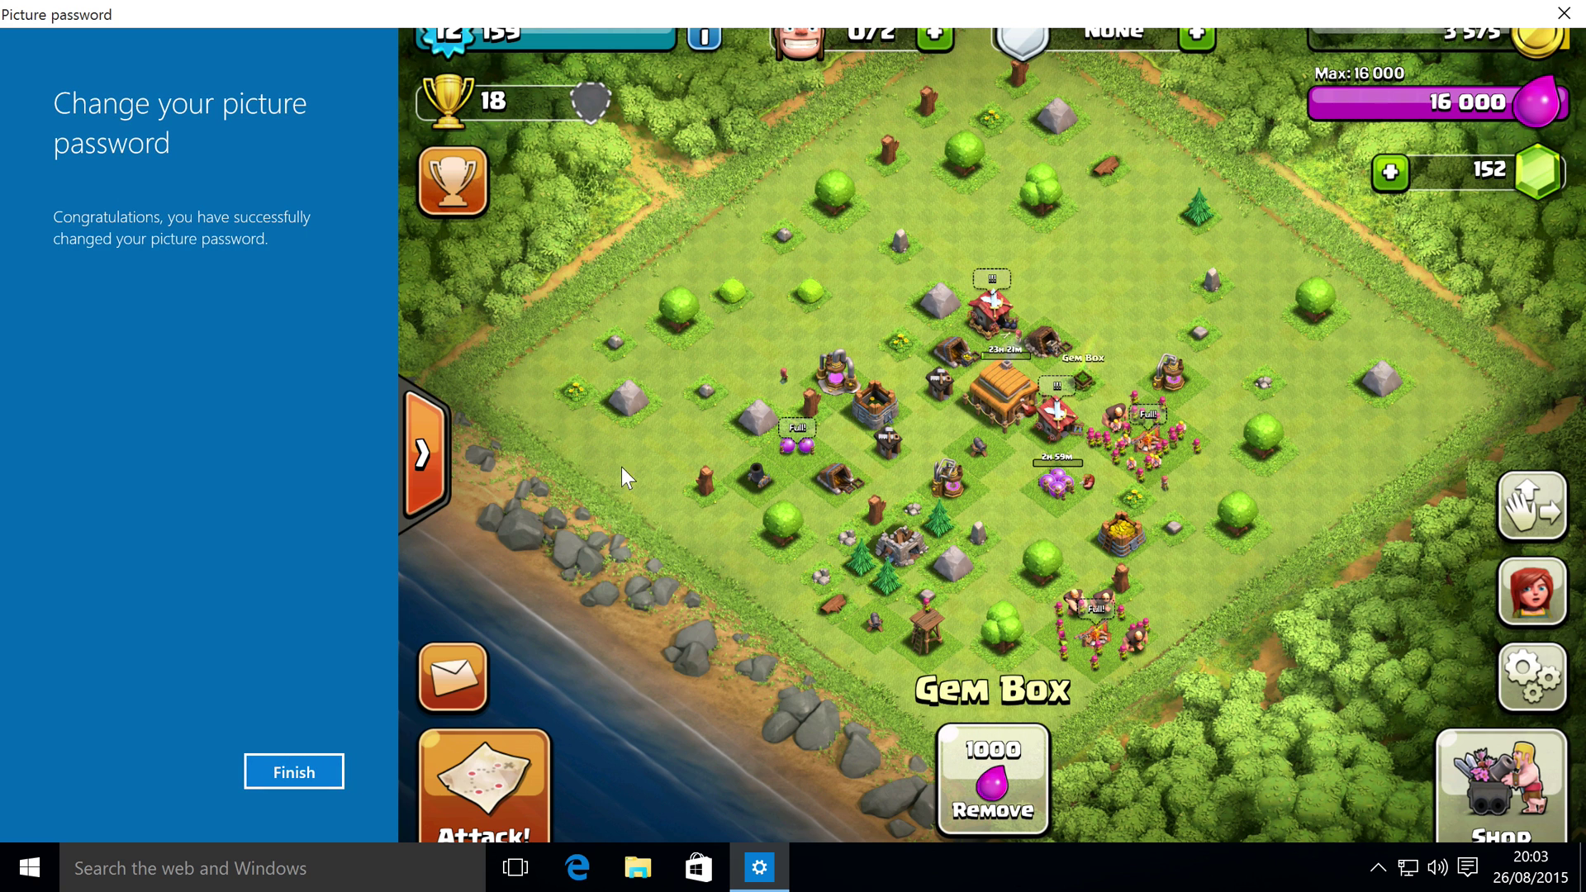
{"action": "left_click", "coordinate": [327, 772]}
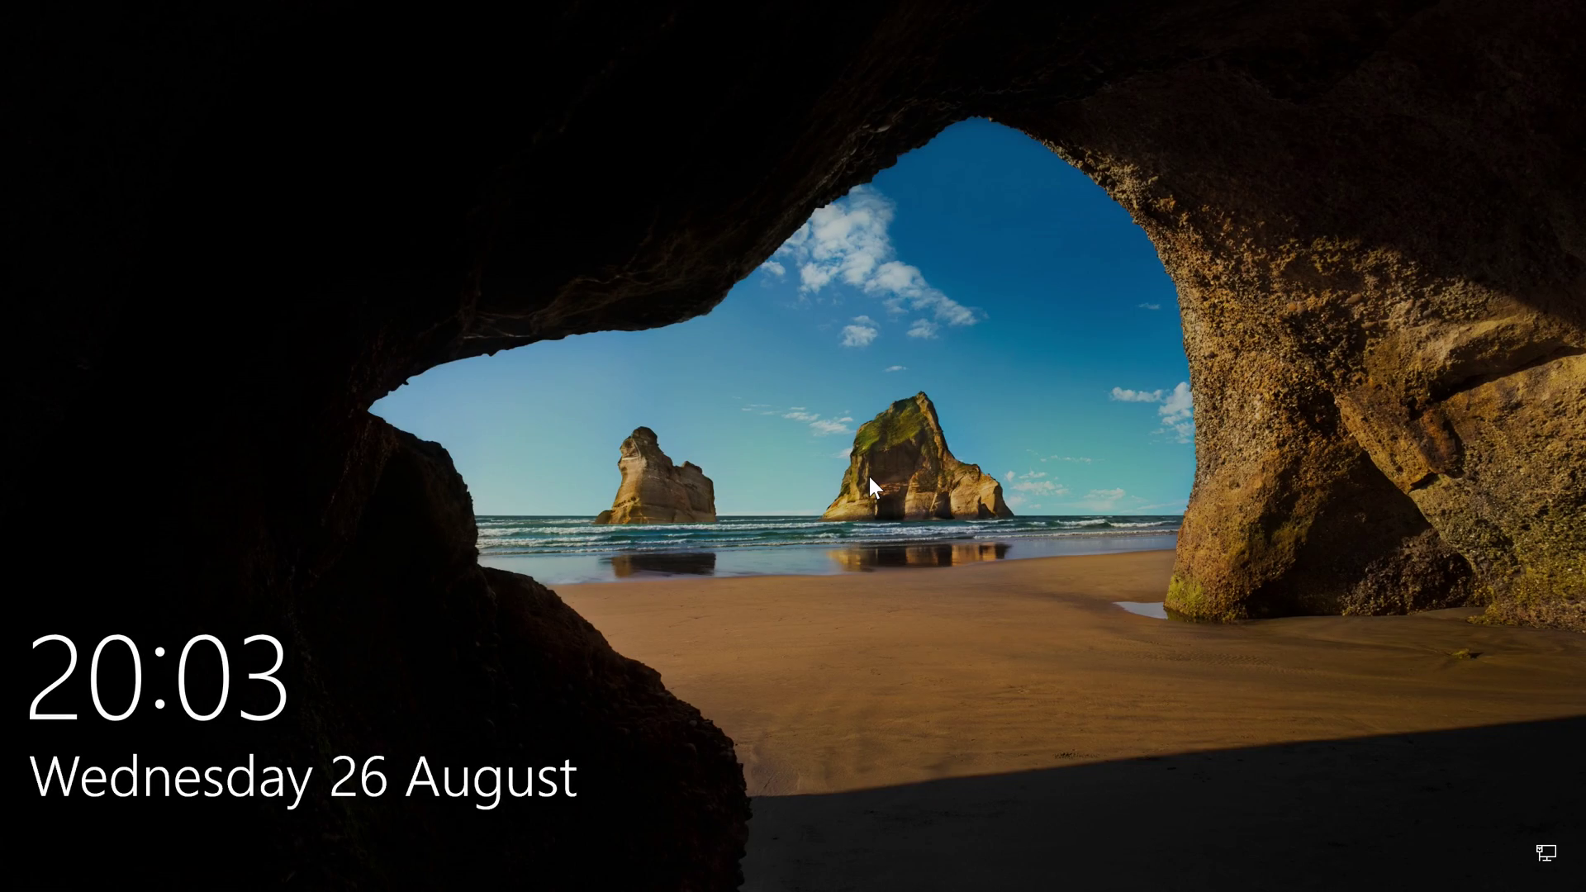
Wake the lock screen, make a wrong tap-based attempt, and dismiss the incorrect message
{"action": "left_click", "coordinate": [869, 473]}
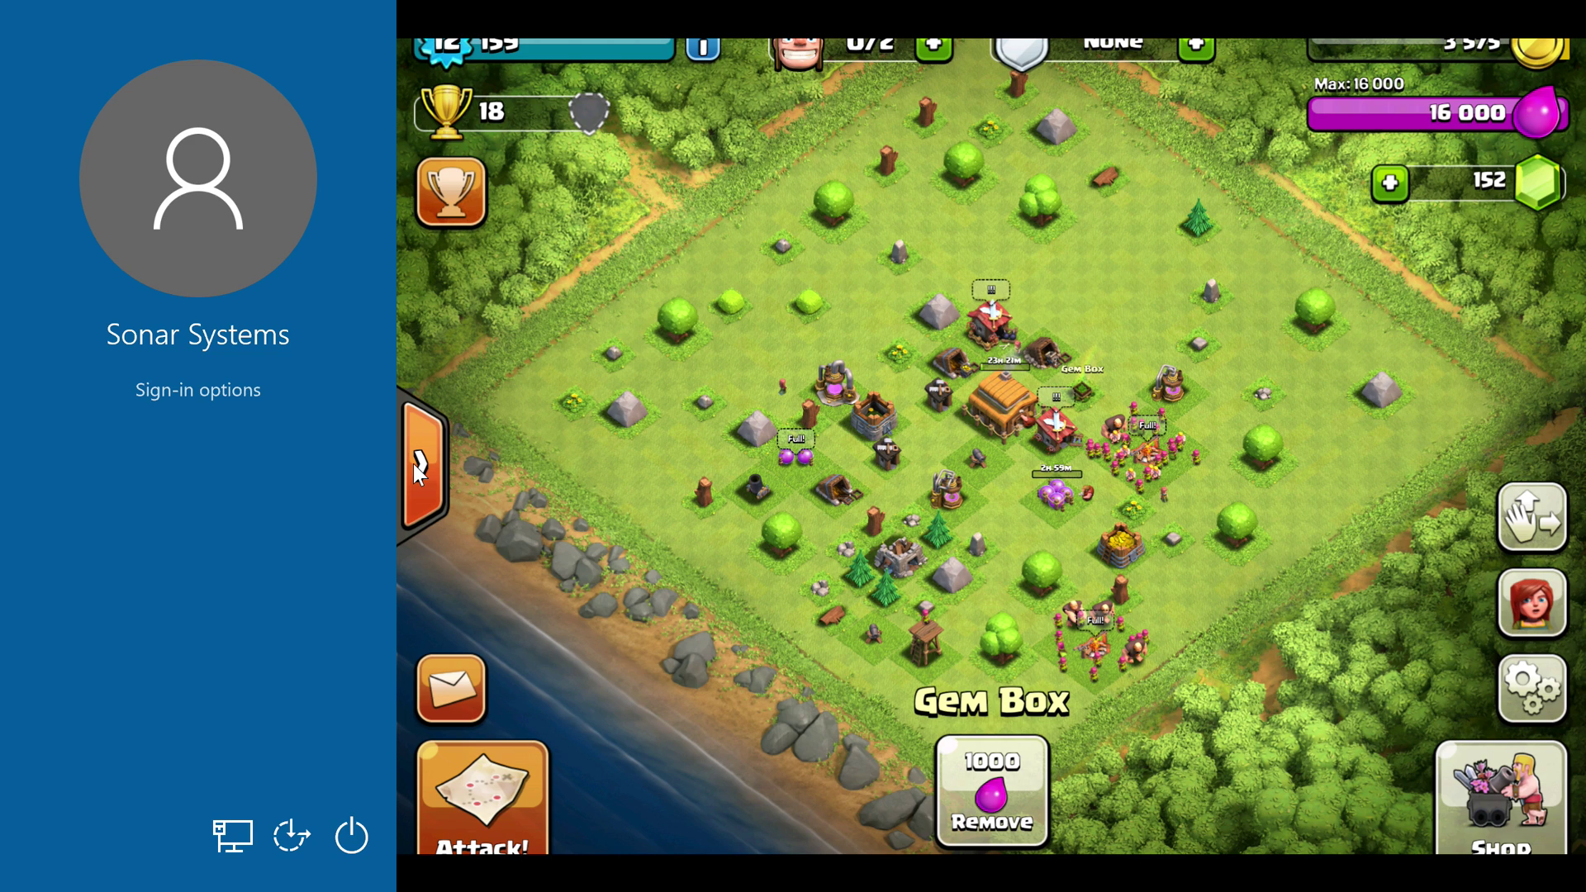
{"action": "left_click", "coordinate": [416, 466]}
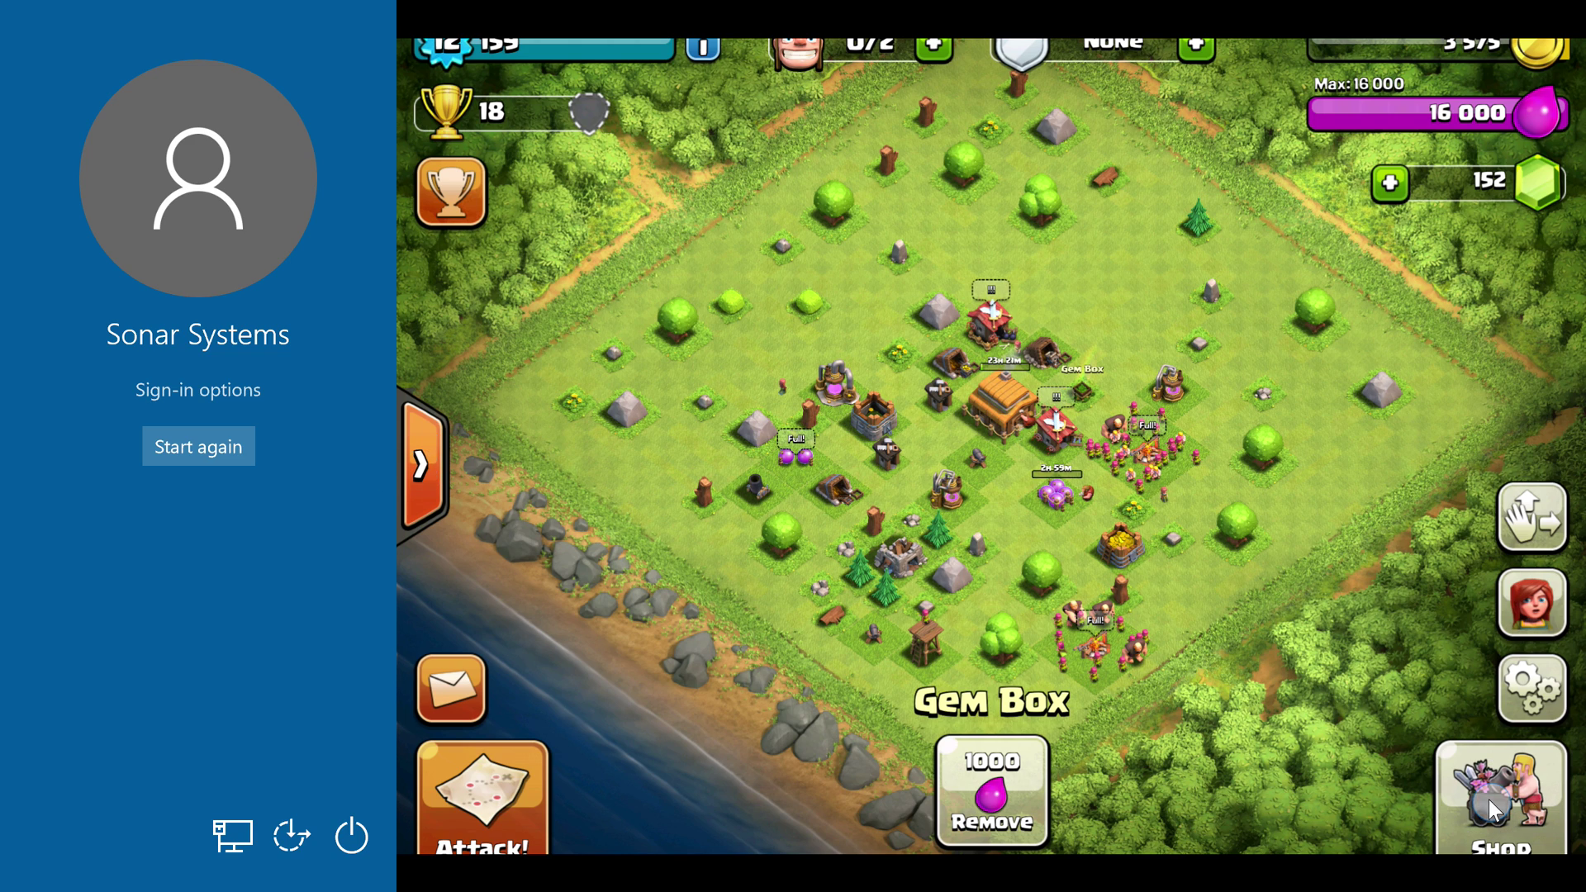
{"action": "left_click", "coordinate": [445, 188]}
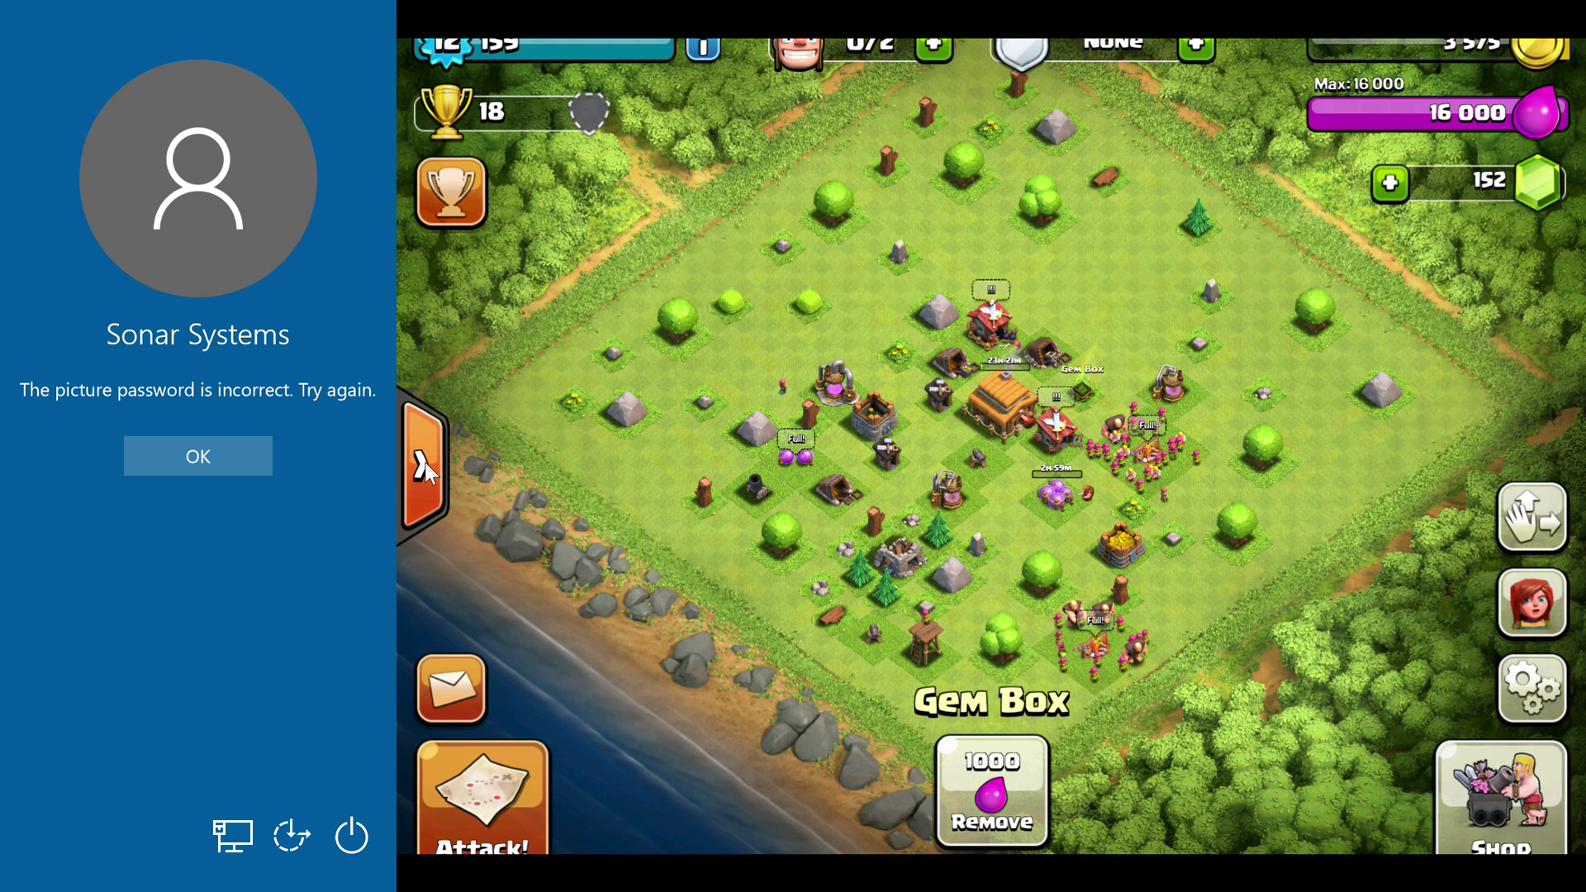
{"action": "left_click", "coordinate": [978, 427]}
{"action": "left_click", "coordinate": [1455, 395]}
{"action": "left_click", "coordinate": [1022, 334]}
{"action": "left_click", "coordinate": [968, 650]}
{"action": "left_click", "coordinate": [199, 456]}
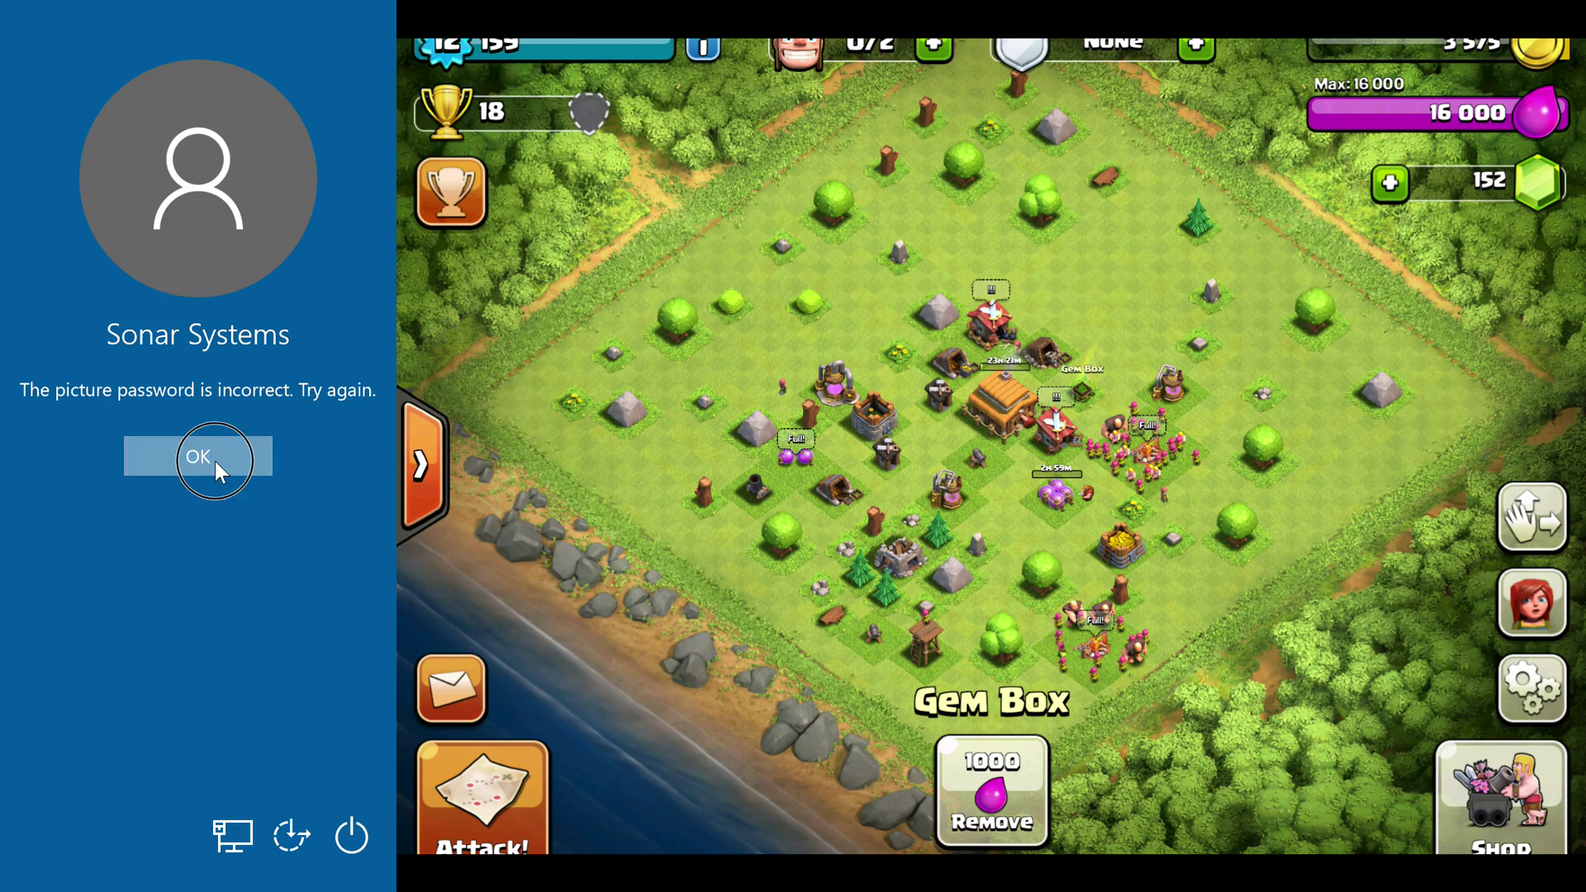
Redraw the new gestures: a horizontal line, an upward line, then taps along the top
{"action": "mouse_move", "coordinate": [395, 479]}
{"action": "left_mouse_down"}
{"action": "mouse_move", "coordinate": [1277, 419]}
{"action": "mouse_move", "coordinate": [1566, 433]}
{"action": "left_mouse_up"}
{"action": "left_click_drag", "start_coordinate": [970, 645], "coordinate": [967, 49]}
{"action": "left_click", "coordinate": [427, 195]}
{"action": "left_click", "coordinate": [806, 172]}
{"action": "left_click", "coordinate": [1268, 154]}
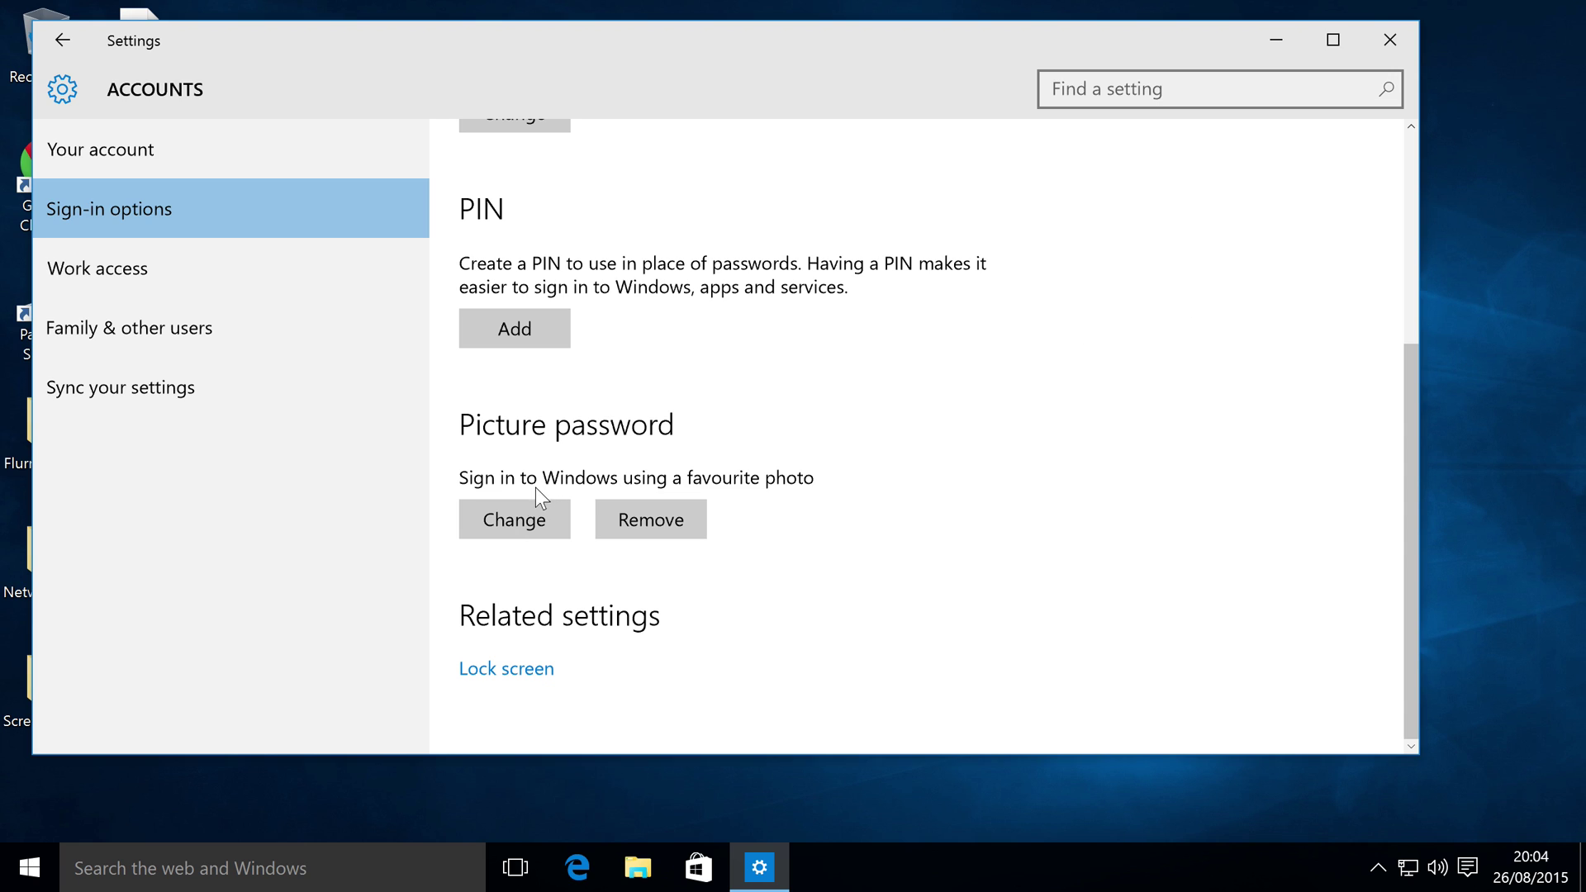
Remove the picture password, leaving only the Add option
{"action": "left_click", "coordinate": [643, 523]}
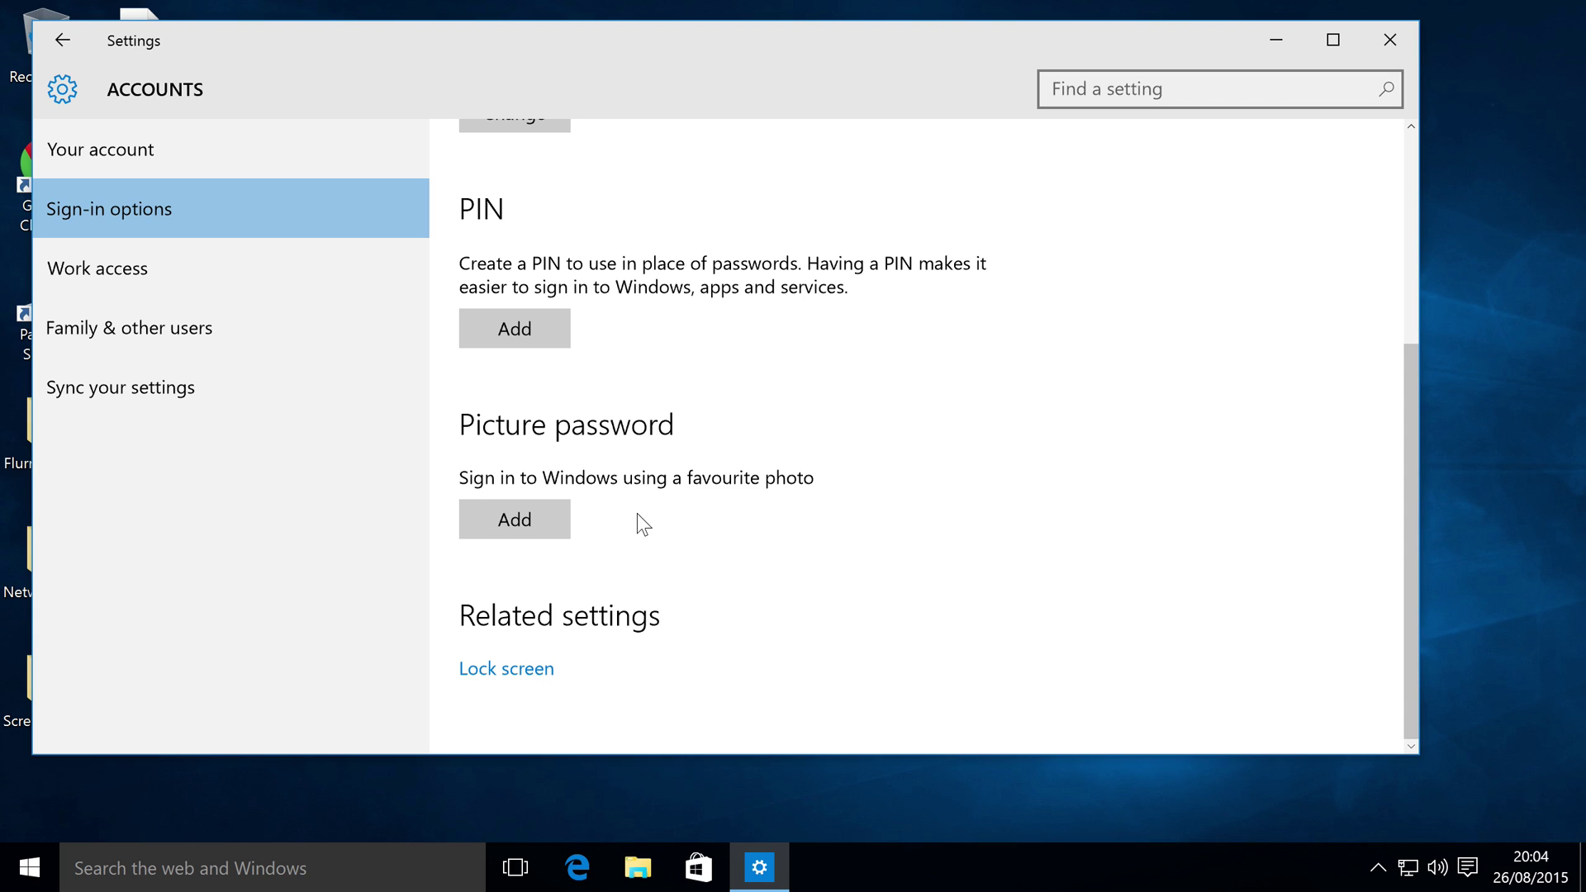